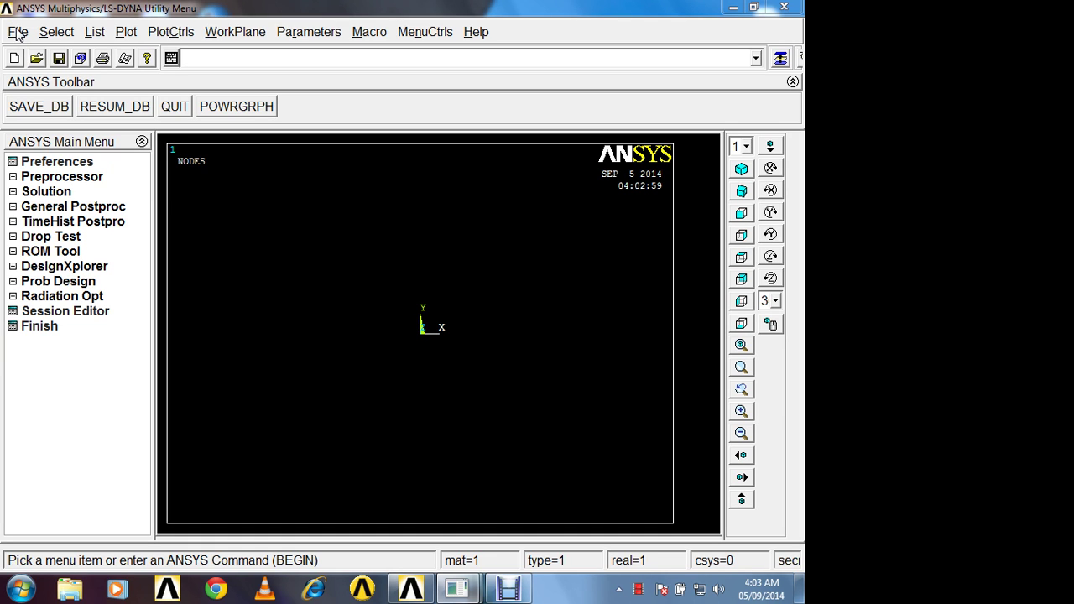
Minimize ANSYS to reveal the desktop and select the 'pinion blank' part file.
left_click(730, 9)
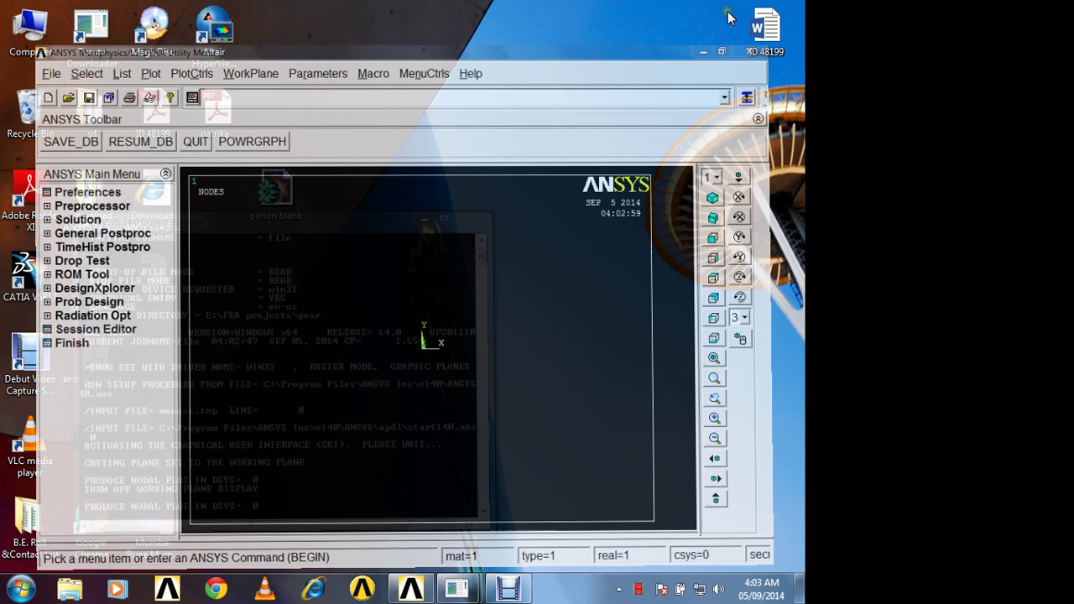
left_click(269, 192)
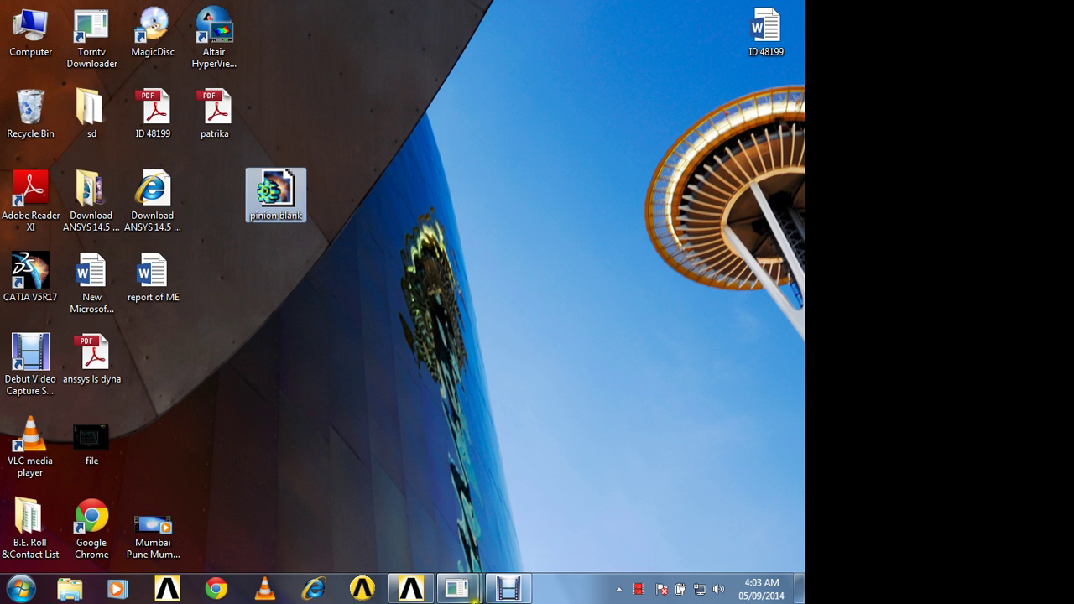
Restore the ANSYS window and start a CATIA V5 import.
left_click(461, 589)
left_click(539, 510)
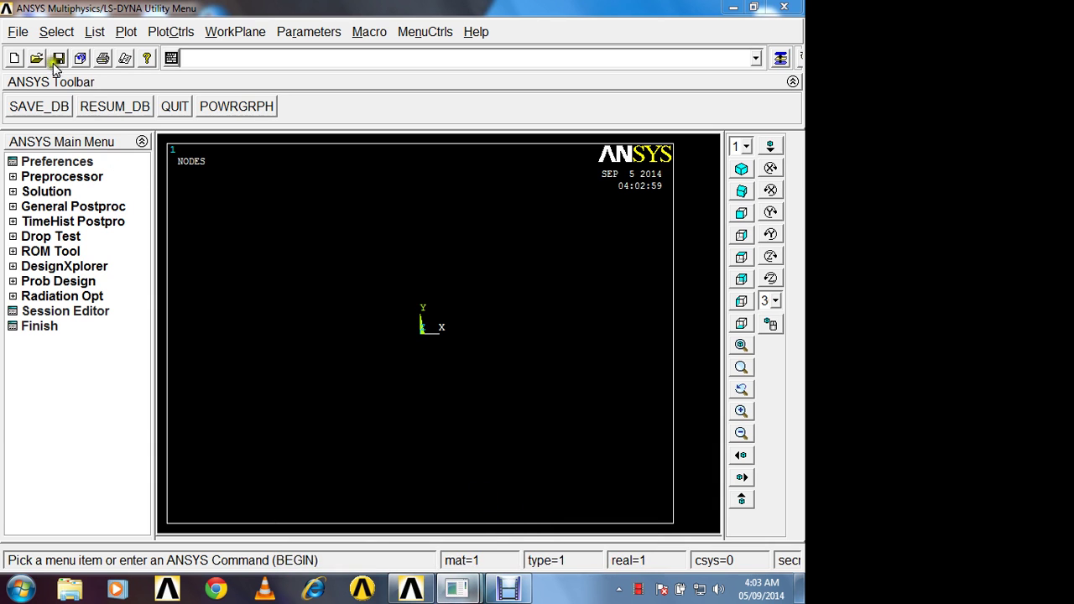
left_click(18, 32)
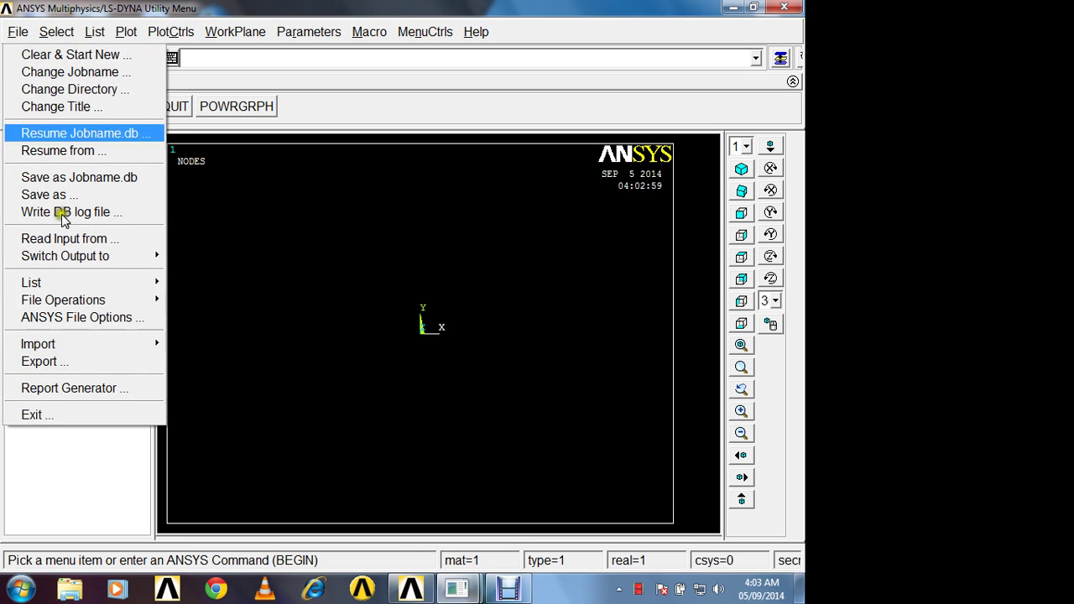
mouse_move(58, 345)
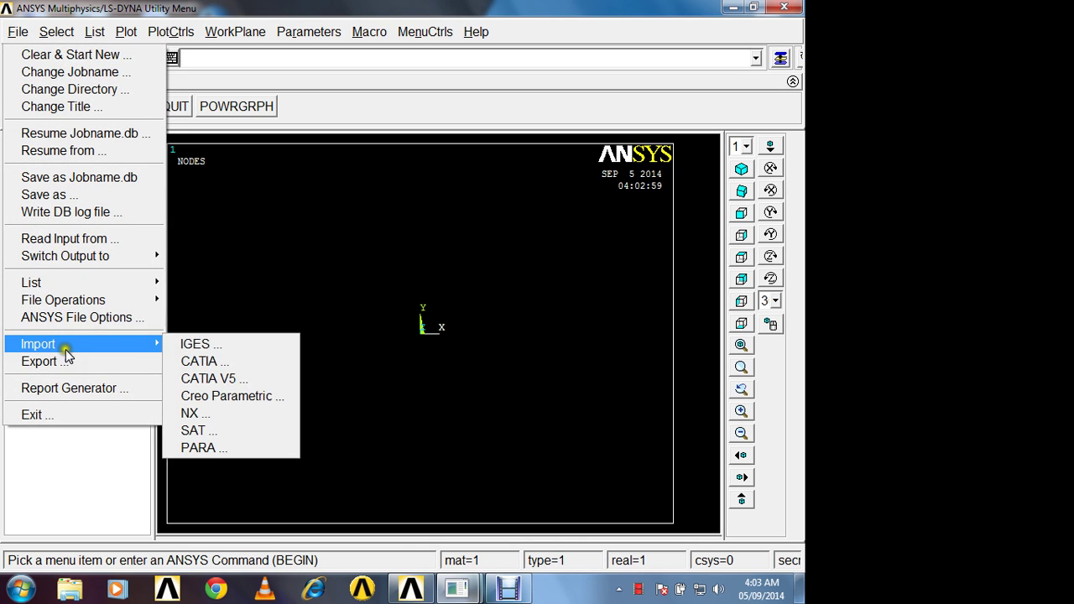
left_click(194, 379)
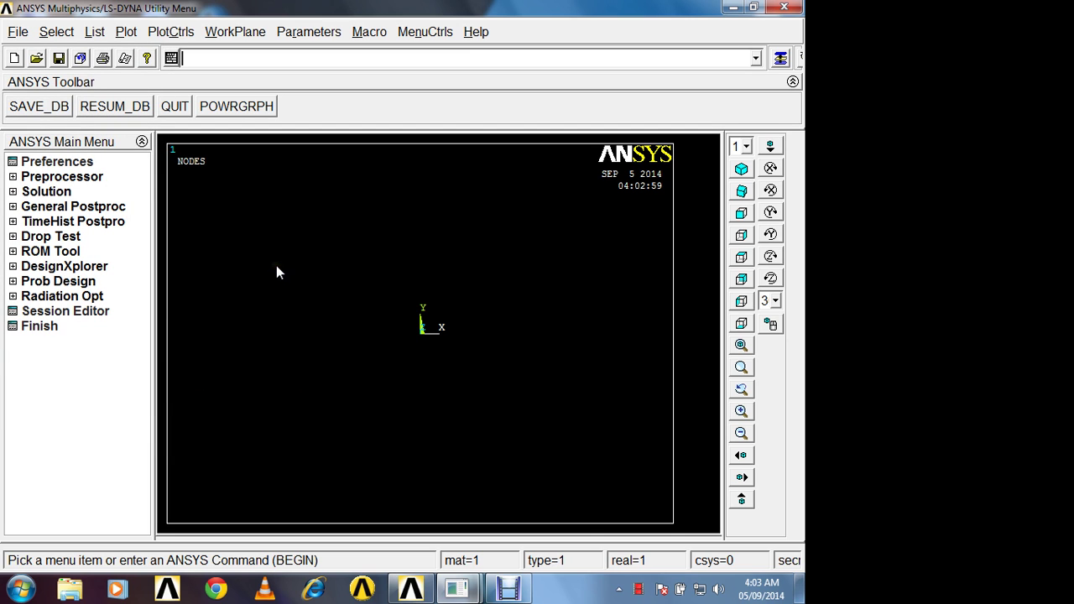
left_click_drag(743, 208, 620, 174)
Choose the 'pinion blank' part from the Desktop and import its geometry.
left_click(655, 220)
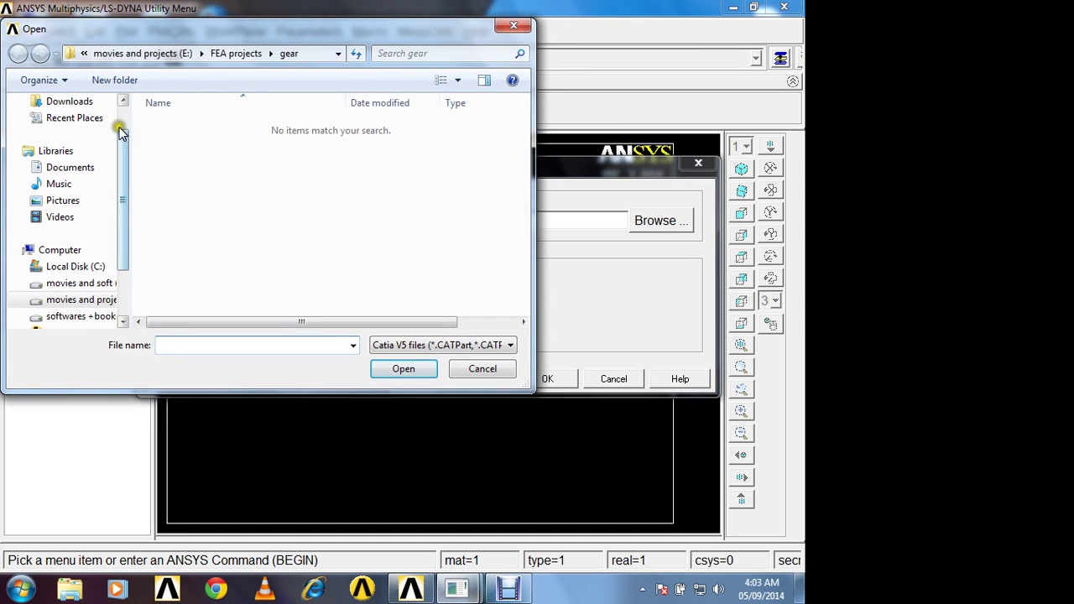
scroll(109, 117, "up", 1)
left_click(66, 126)
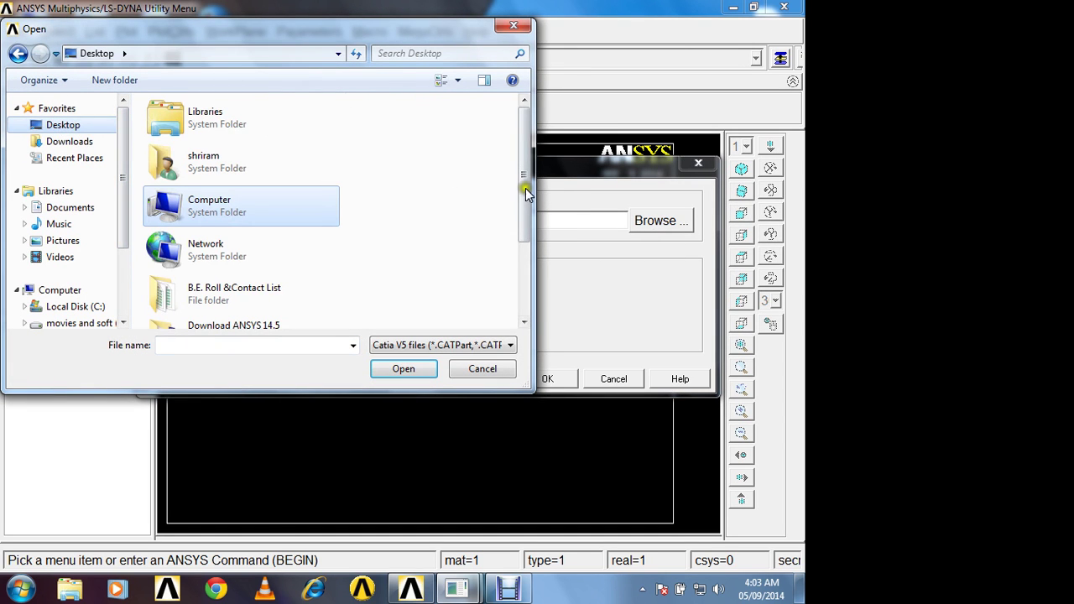
left_click_drag(523, 163, 508, 293)
left_click(260, 311)
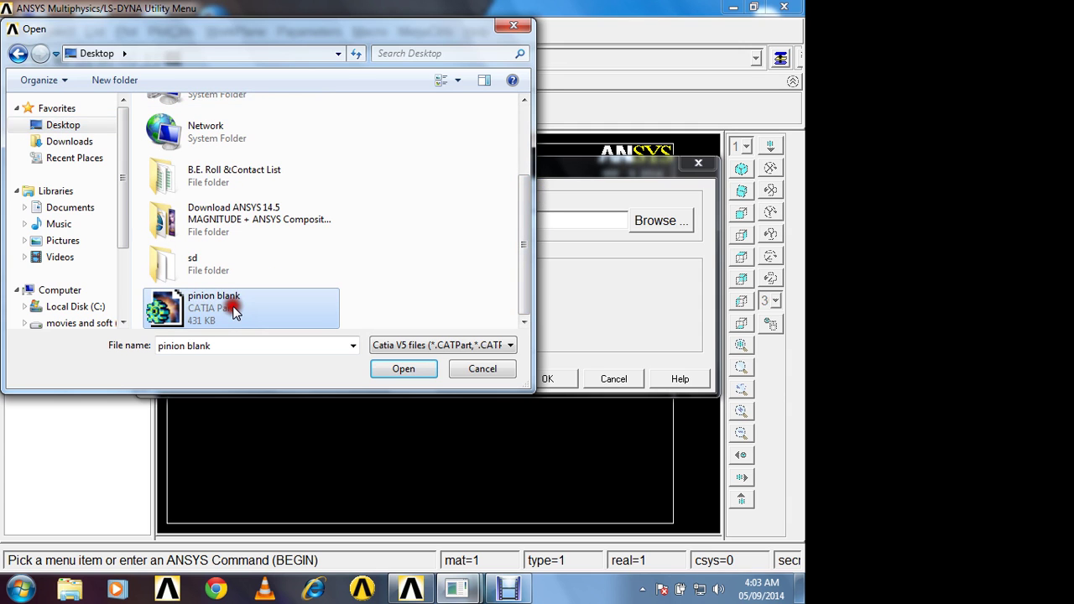
left_click(398, 371)
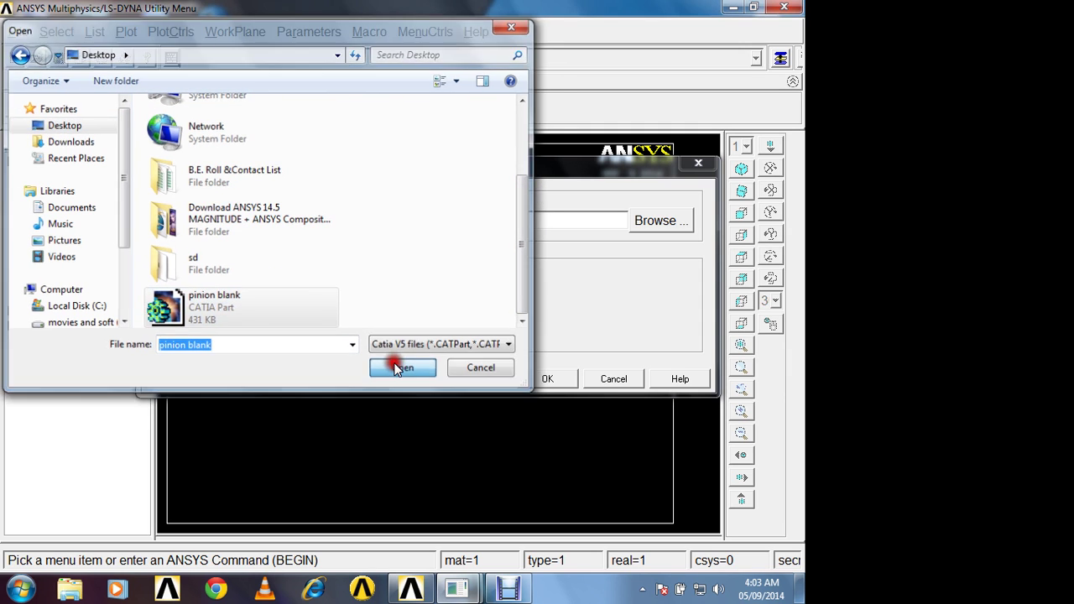
left_click(546, 379)
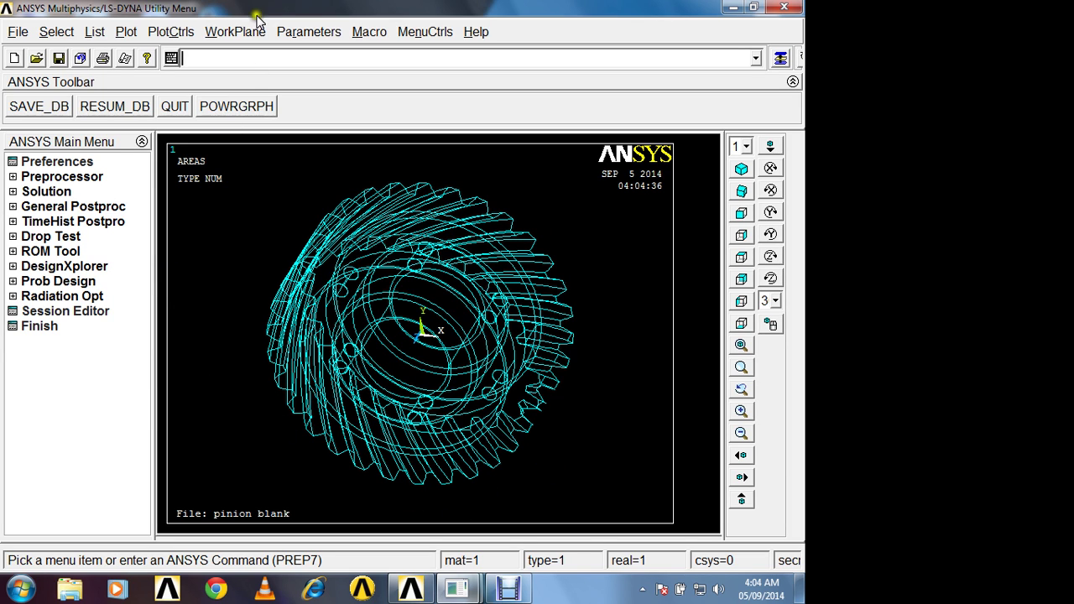
Set solid model facets to Normal Faceting and replot the pinion as shaded surfaces.
left_click(170, 32)
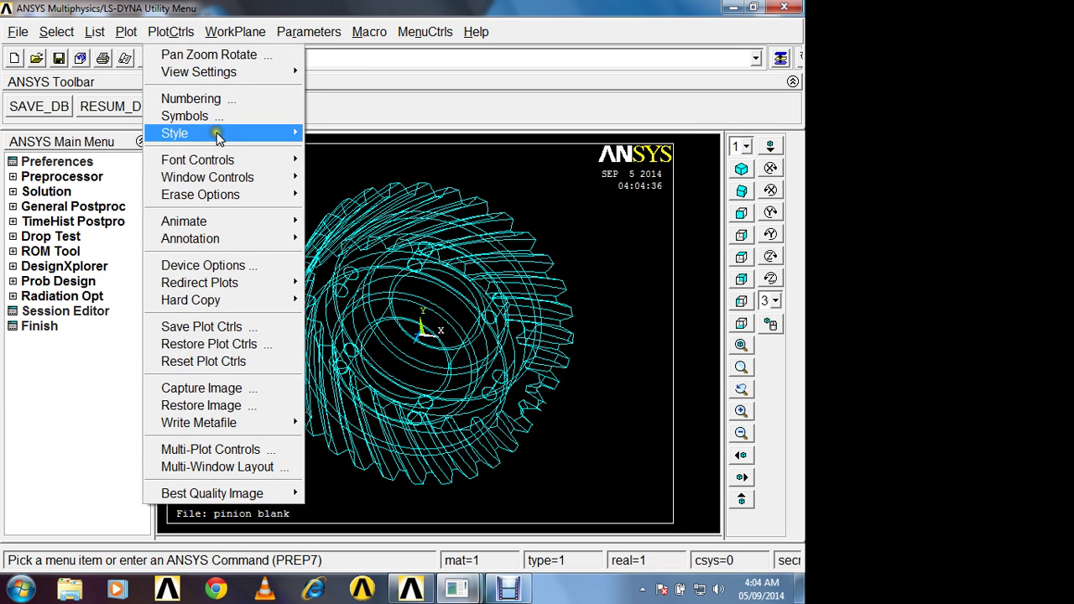
mouse_move(217, 138)
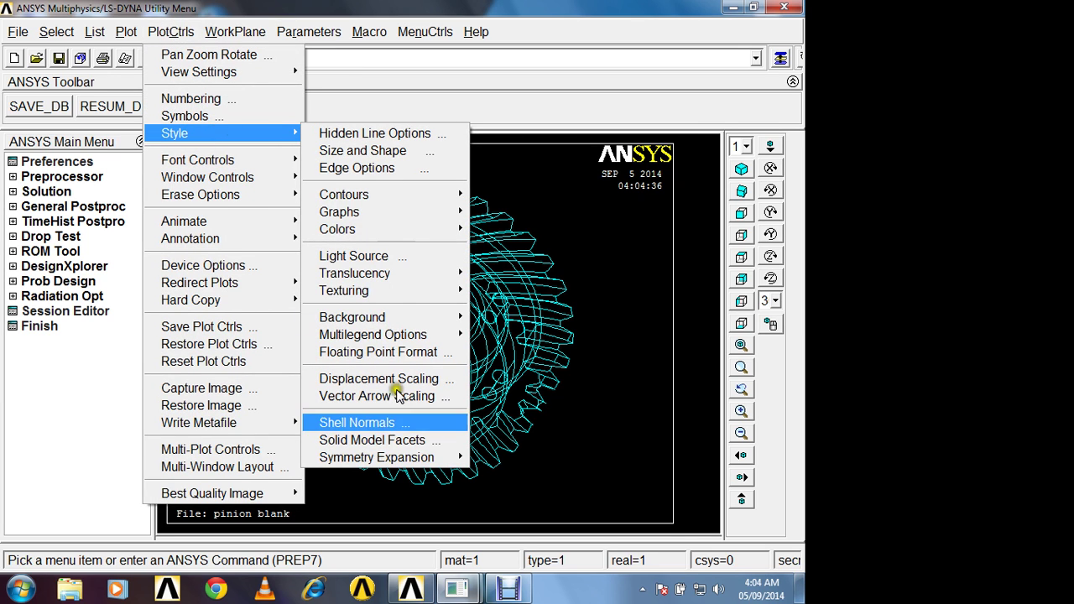
left_click(408, 440)
left_click(557, 293)
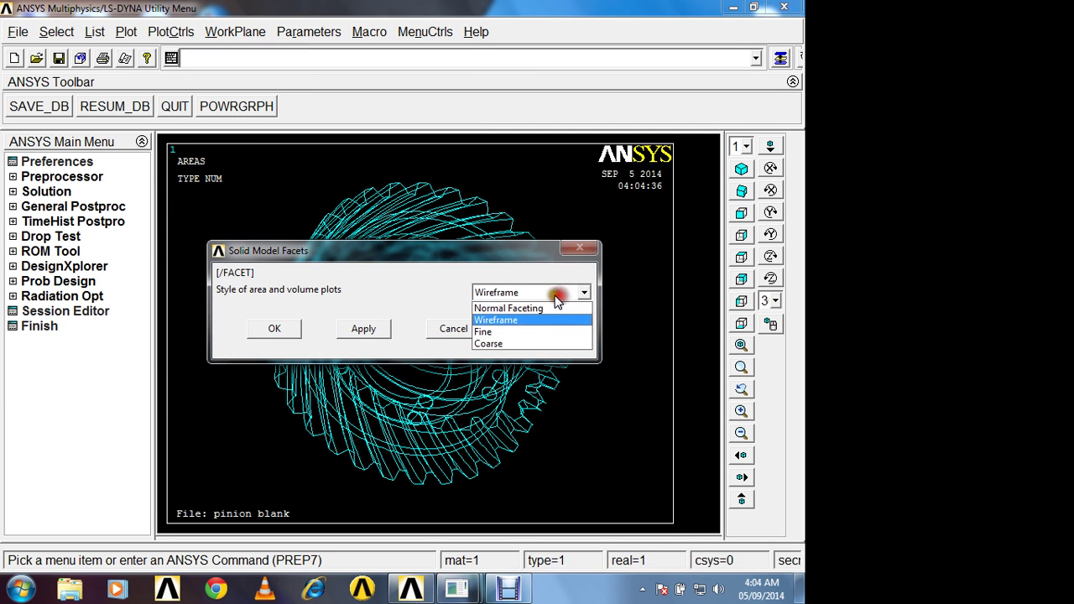
left_click(512, 309)
left_click(272, 328)
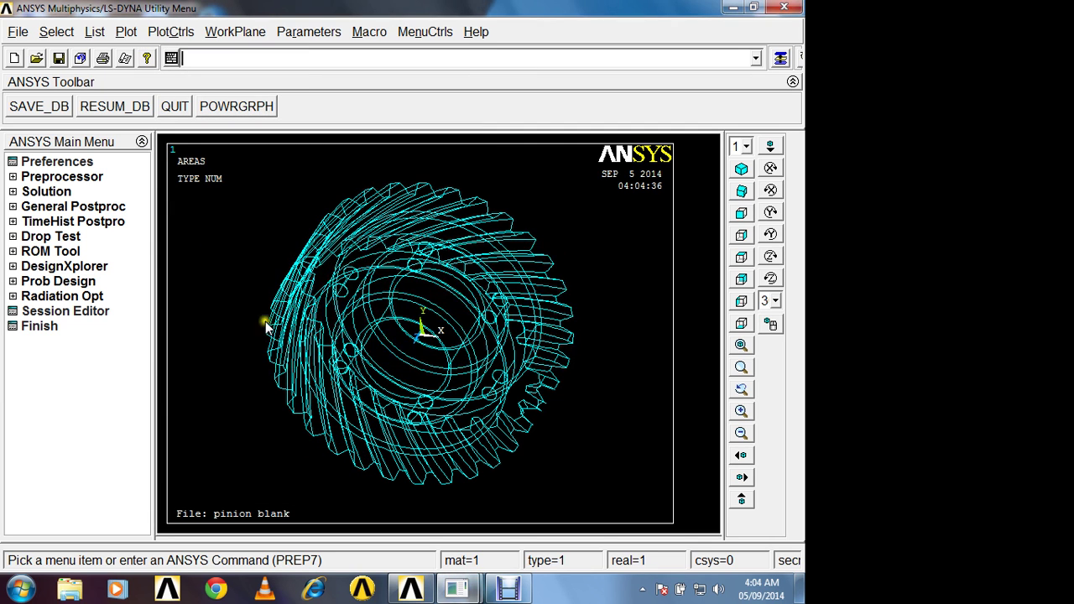
right_click(224, 219)
left_click(234, 223)
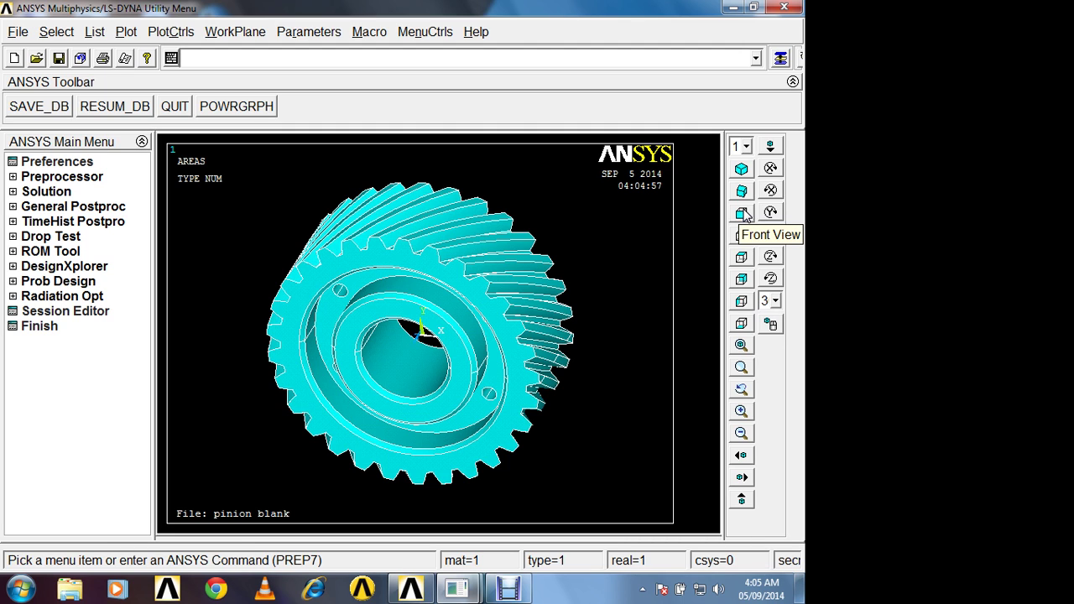
left_click(12, 177)
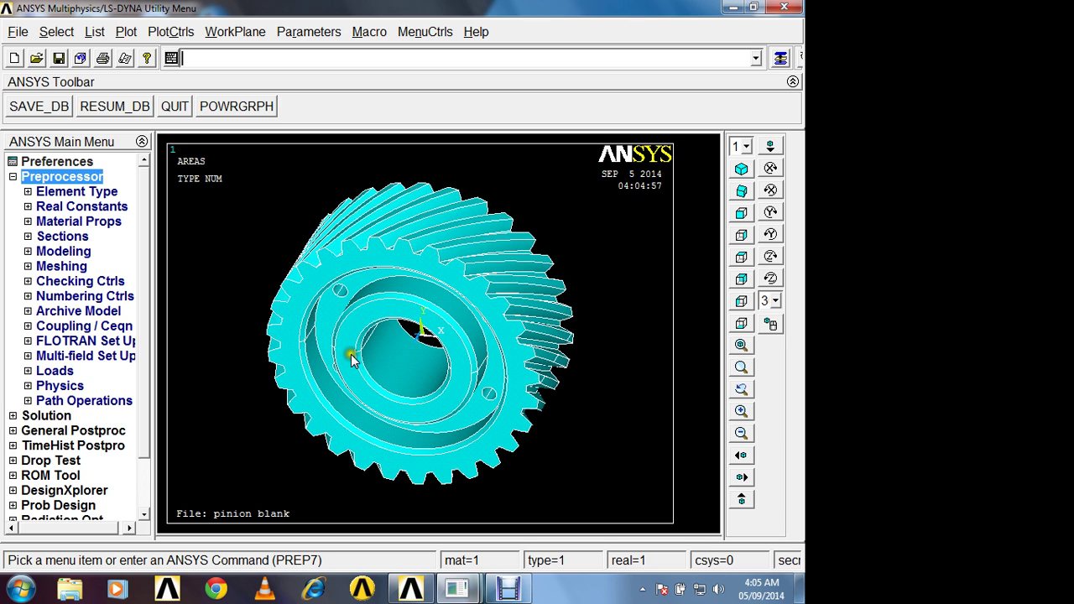
Set the discipline preferences to Structural with LS-DYNA Explicit filtering.
left_click(67, 161)
left_click(437, 172)
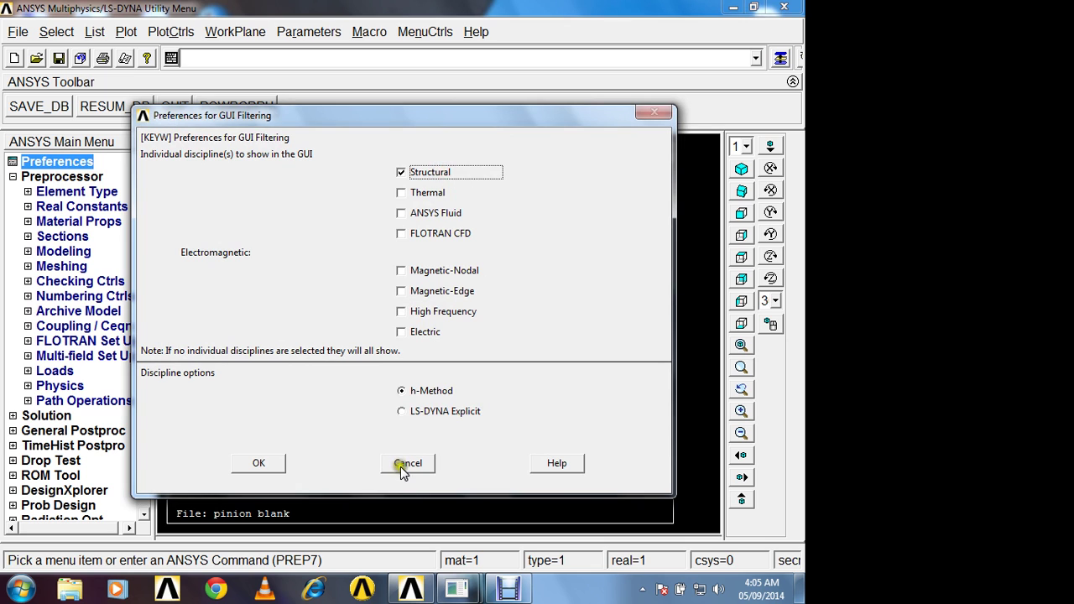
left_click(425, 417)
left_click(261, 462)
Add element type 1 as Thin Shell 163 with S/R co-rotation formulation.
left_click(74, 191)
left_click(74, 206)
left_click(110, 401)
left_click(566, 277)
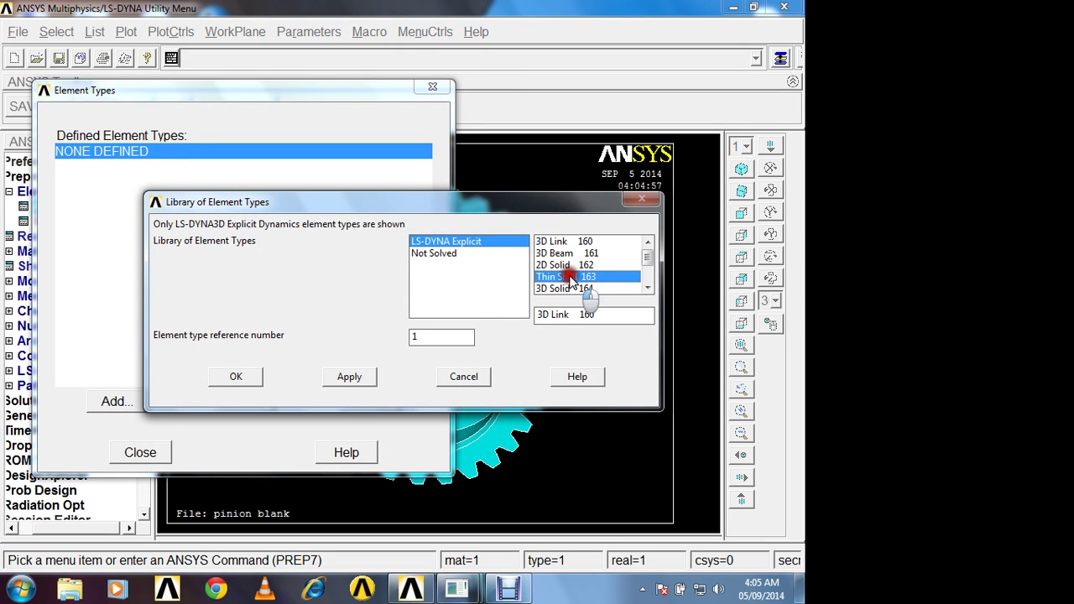
left_click(233, 378)
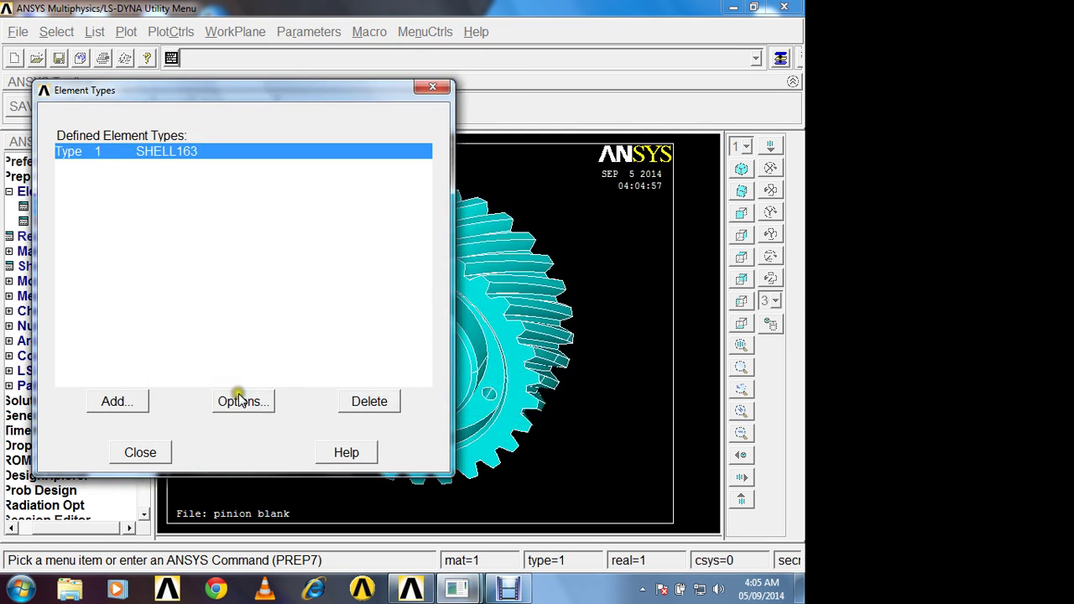
left_click(240, 401)
left_click(579, 145)
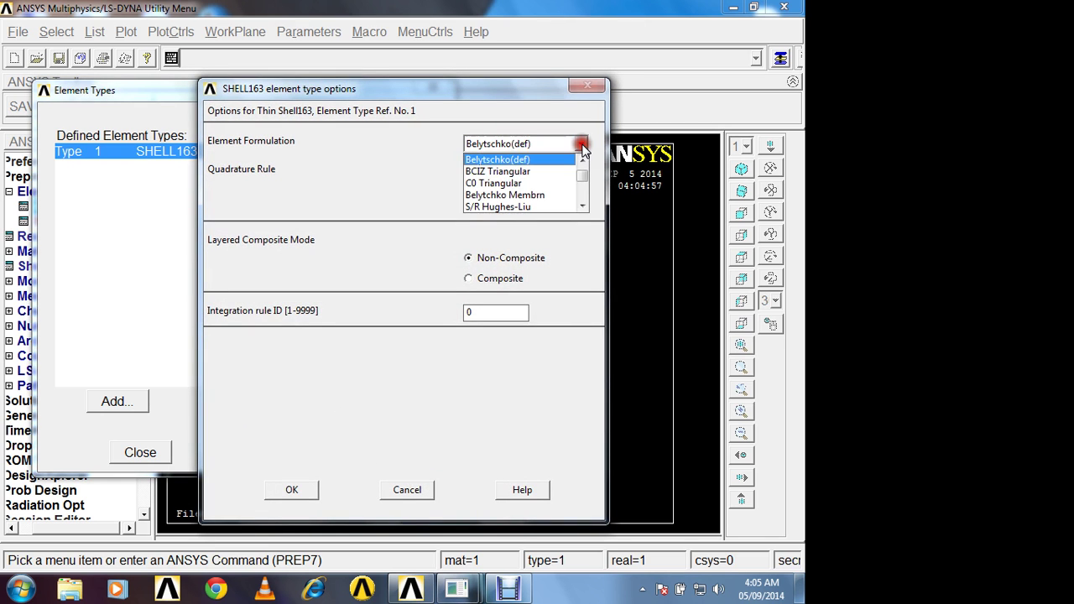
left_click(579, 205)
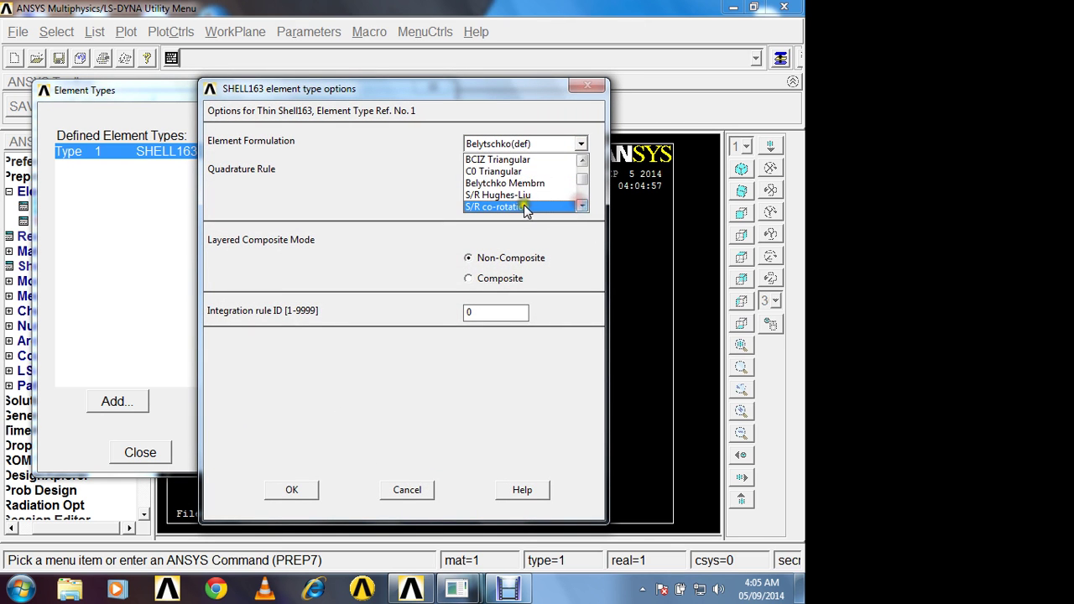
left_click(521, 206)
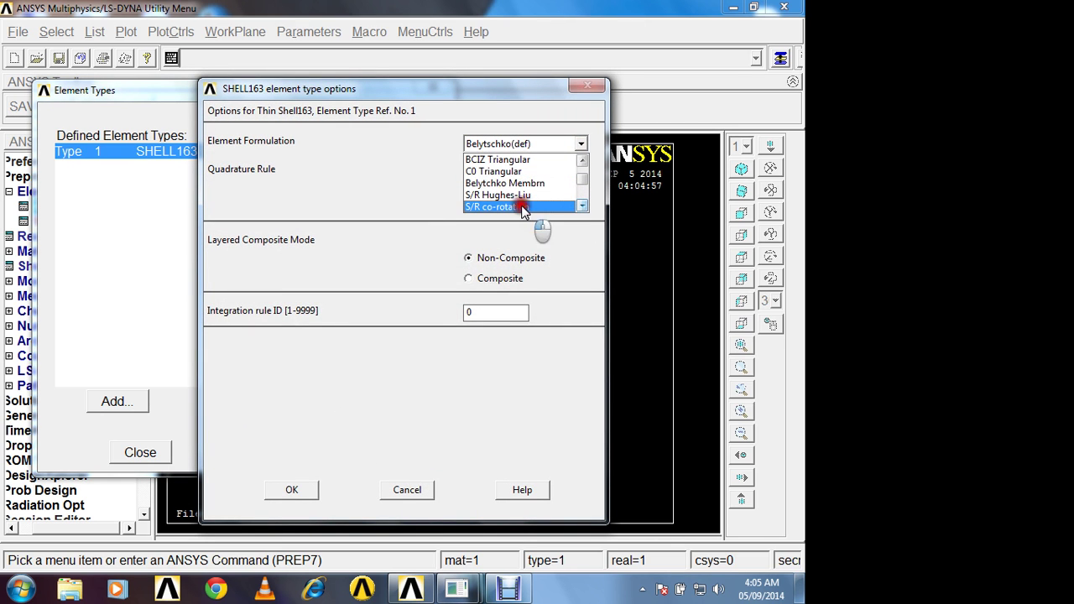
left_click(291, 489)
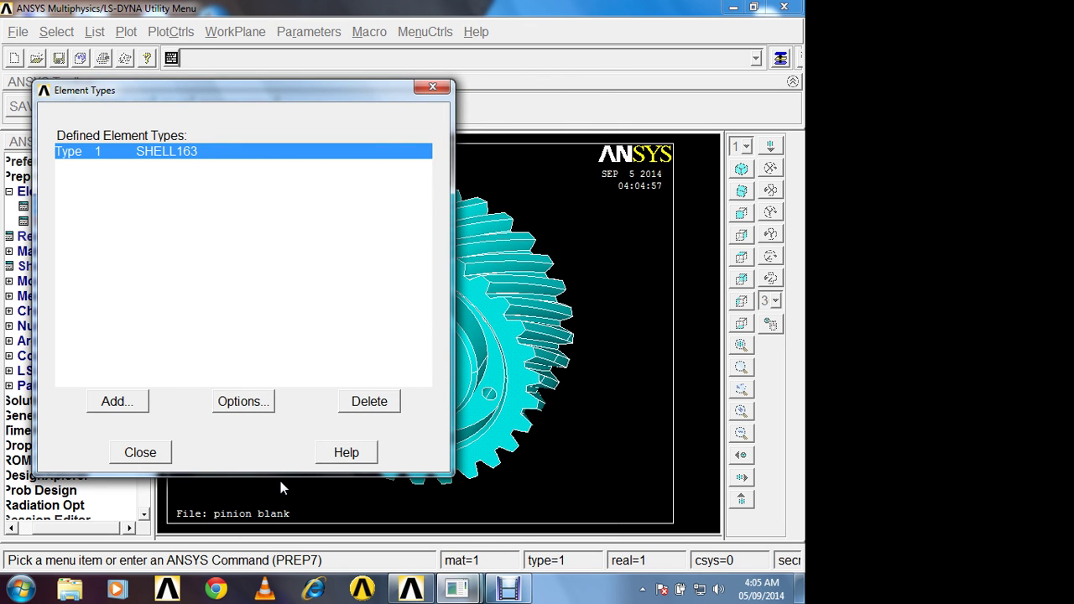
left_click(140, 452)
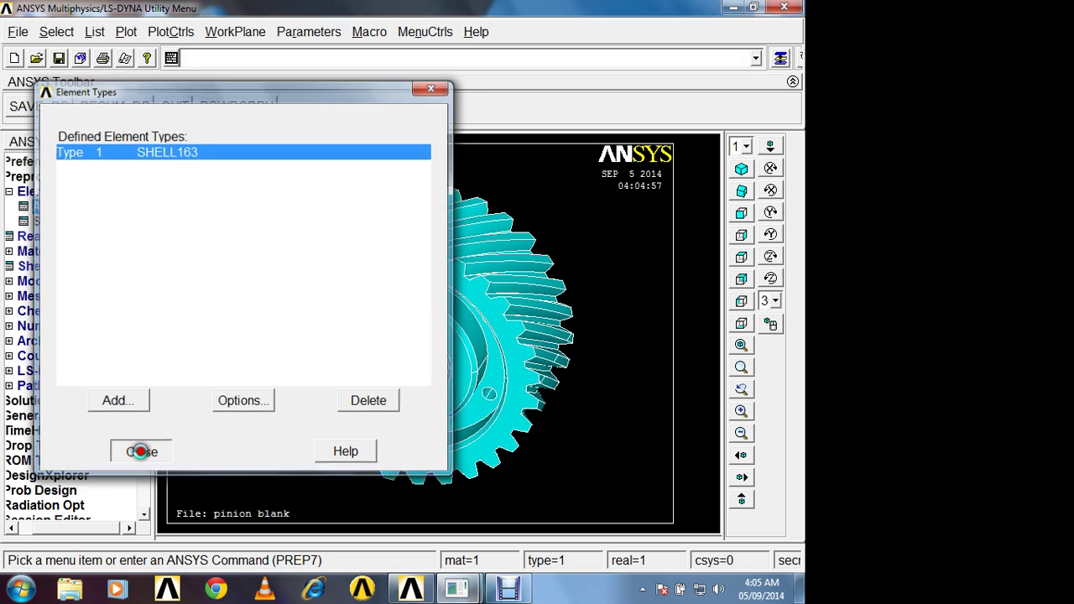
Add SHELL163 real constant set 1 with thickness 1 at T1–T4, mid surface.
left_click(63, 236)
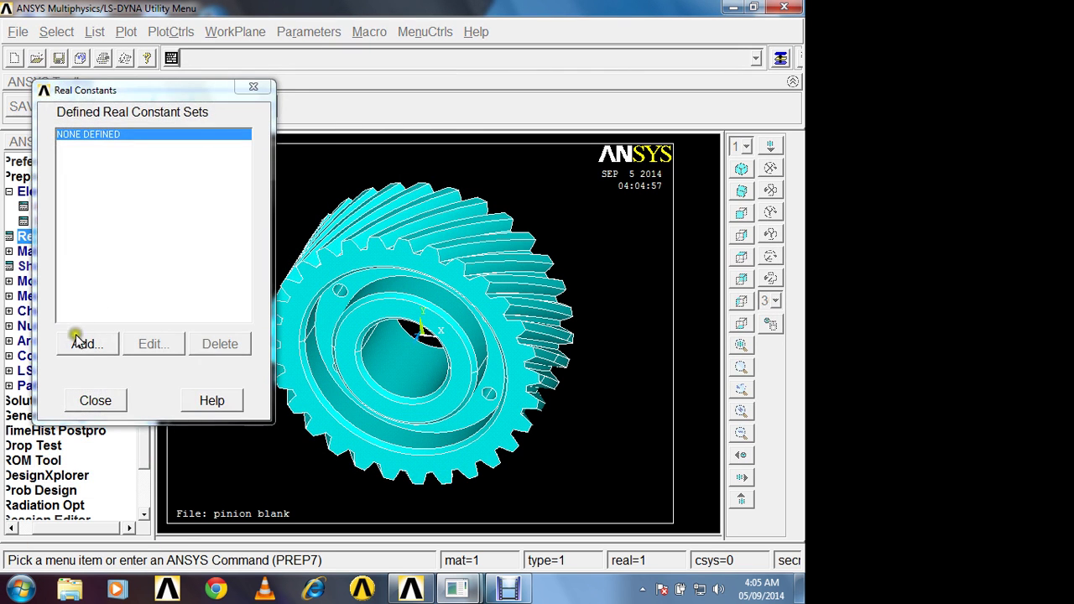
left_click(87, 345)
left_click(94, 401)
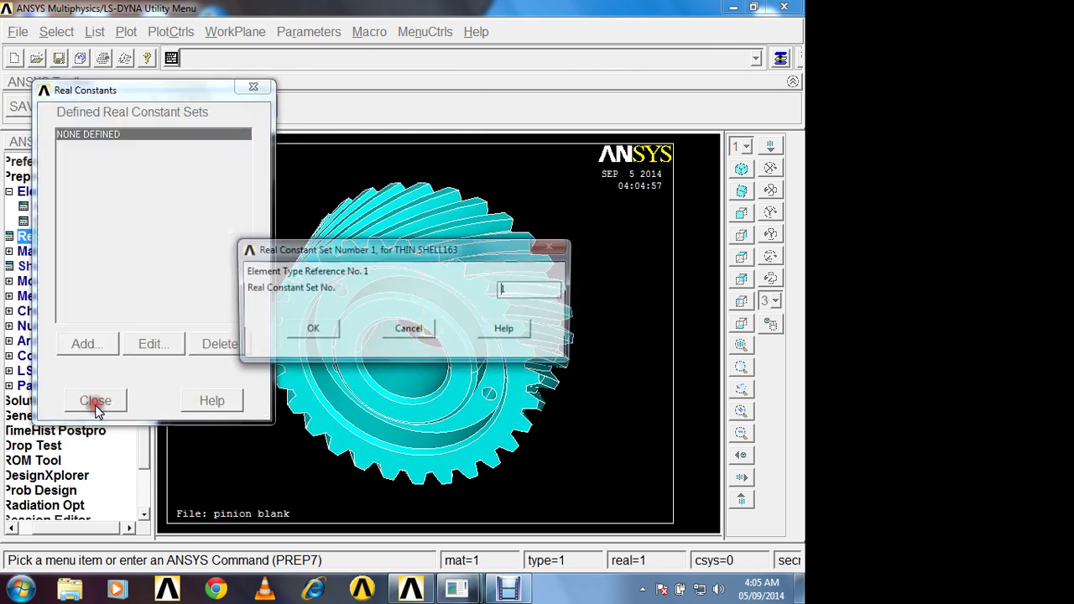
left_click(315, 327)
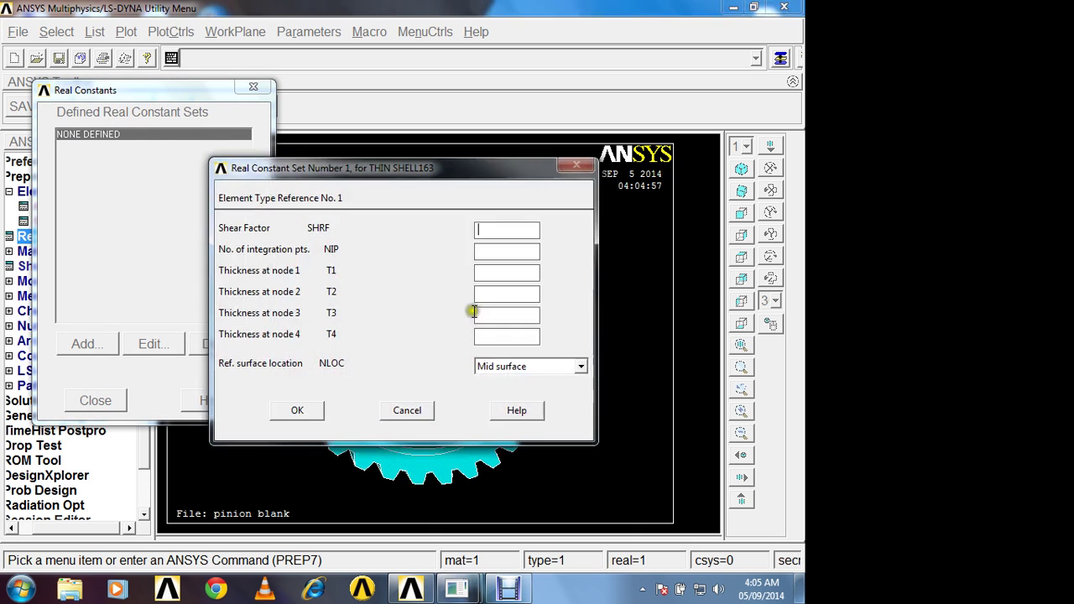
left_click(501, 275)
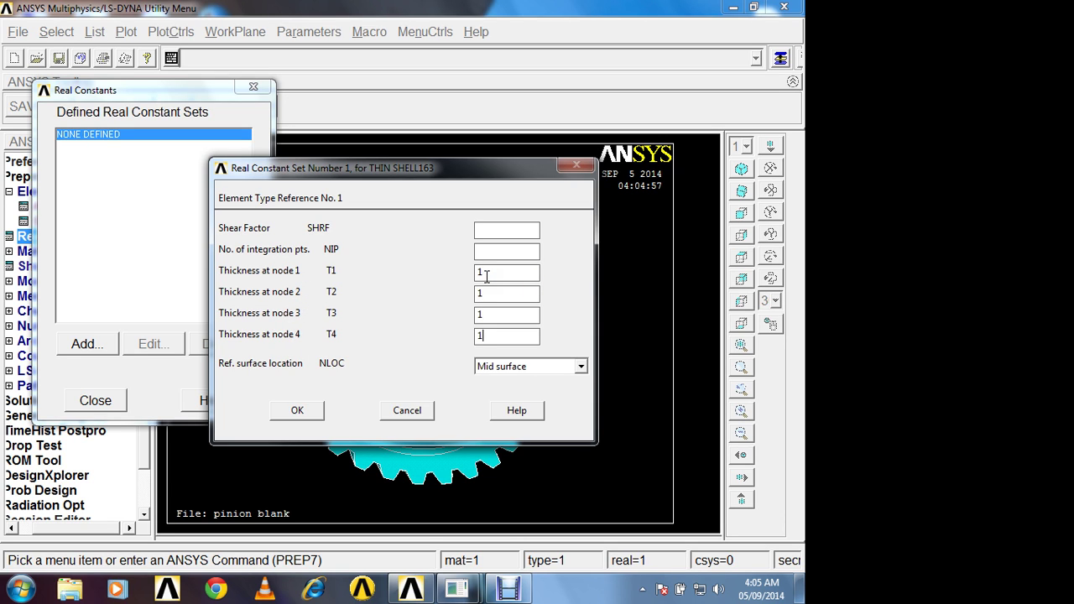
left_click(297, 410)
left_click(115, 403)
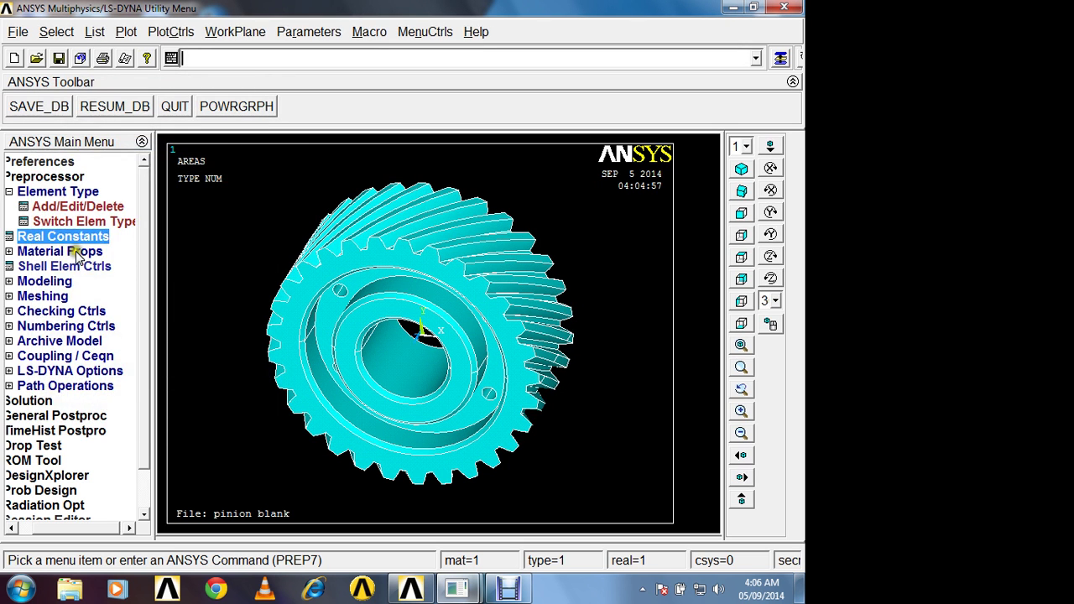
Choose LS-DYNA Linear Elastic Isotropic as material model 1.
left_click(77, 252)
left_click(78, 266)
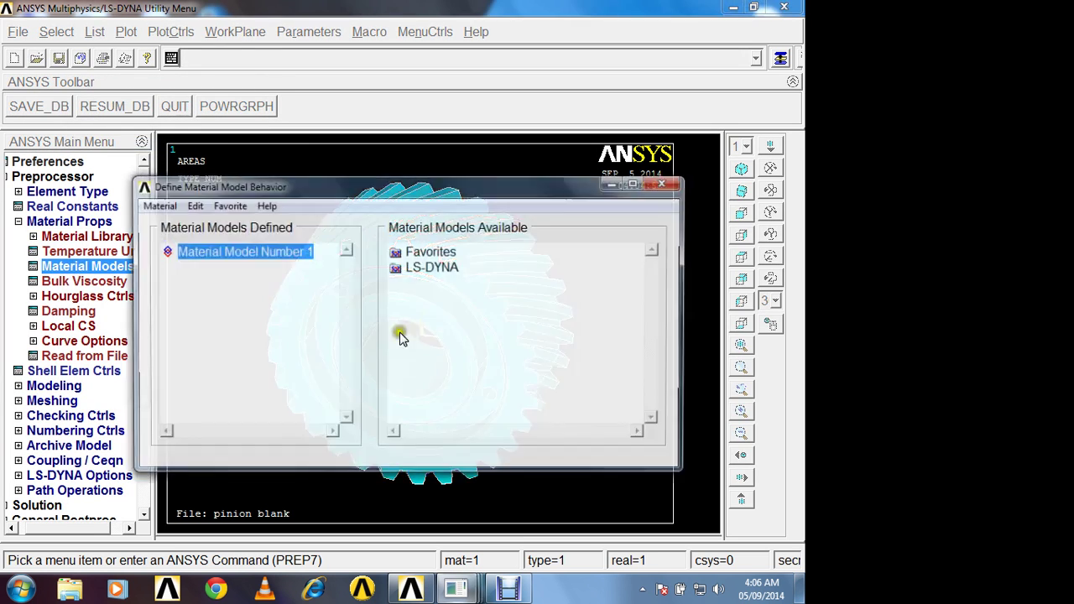
double_click(428, 274)
double_click(445, 283)
double_click(470, 299)
double_click(491, 316)
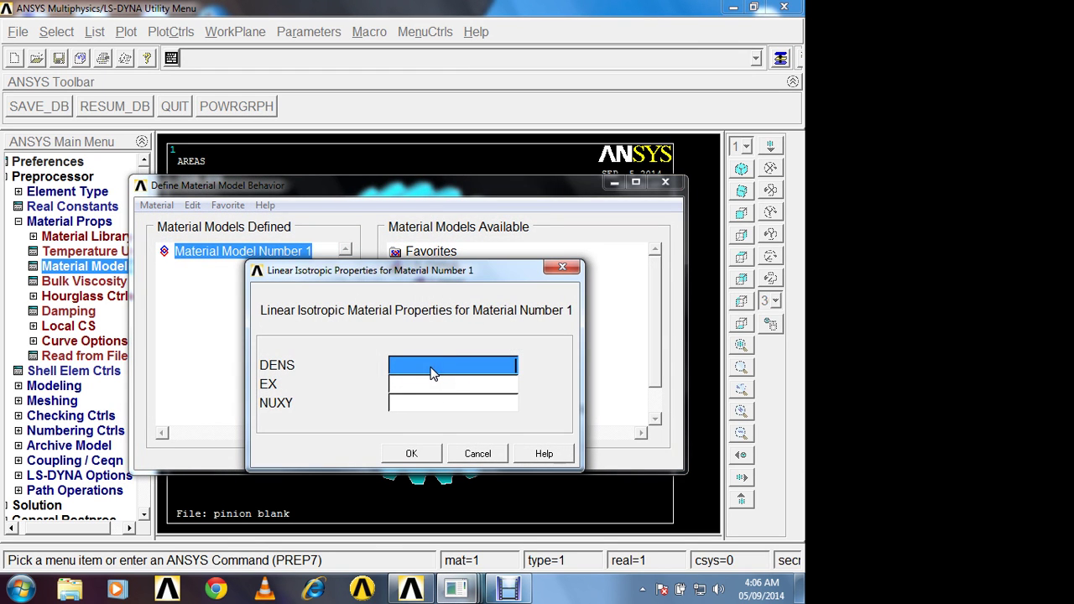
Enter DENS 7800e-9, EX 200e3 and NUXY 0.3, then close the material window.
type("7800e-9")
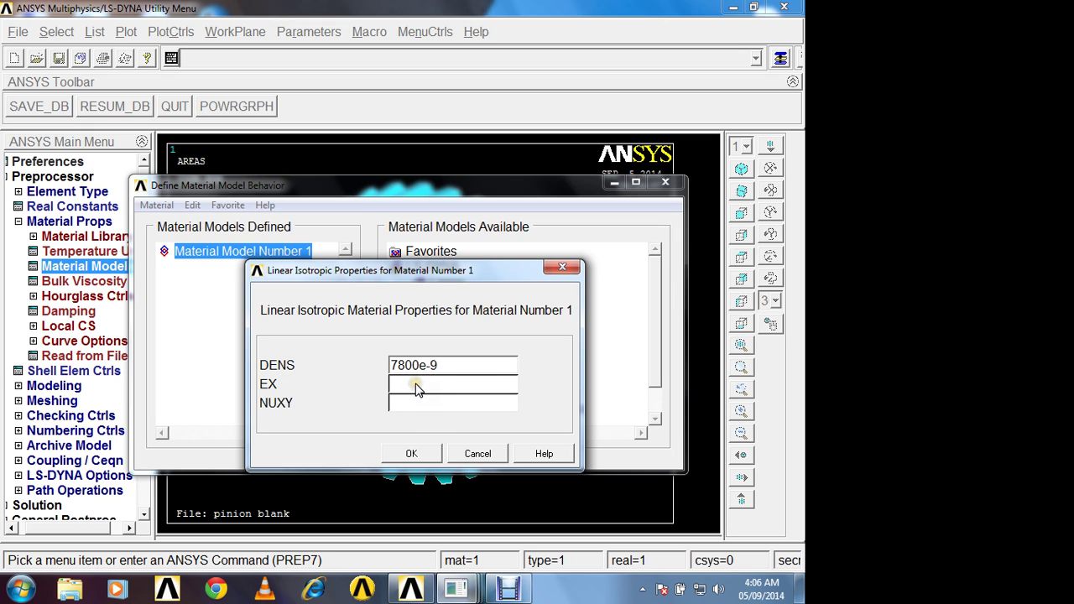
left_click(417, 388)
type("200")
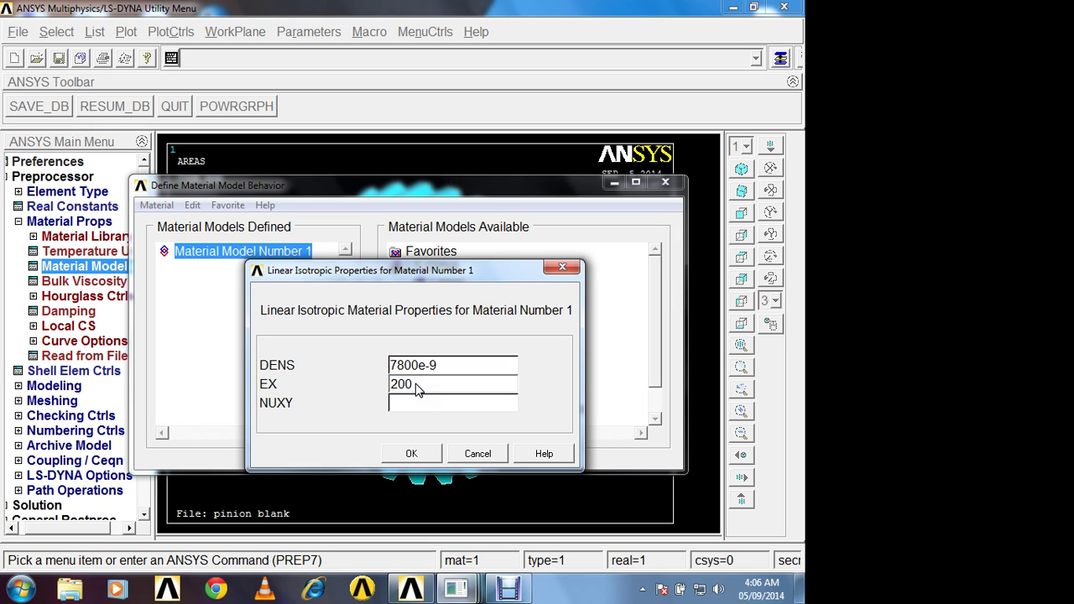
type("e3")
key("Tab")
type("0")
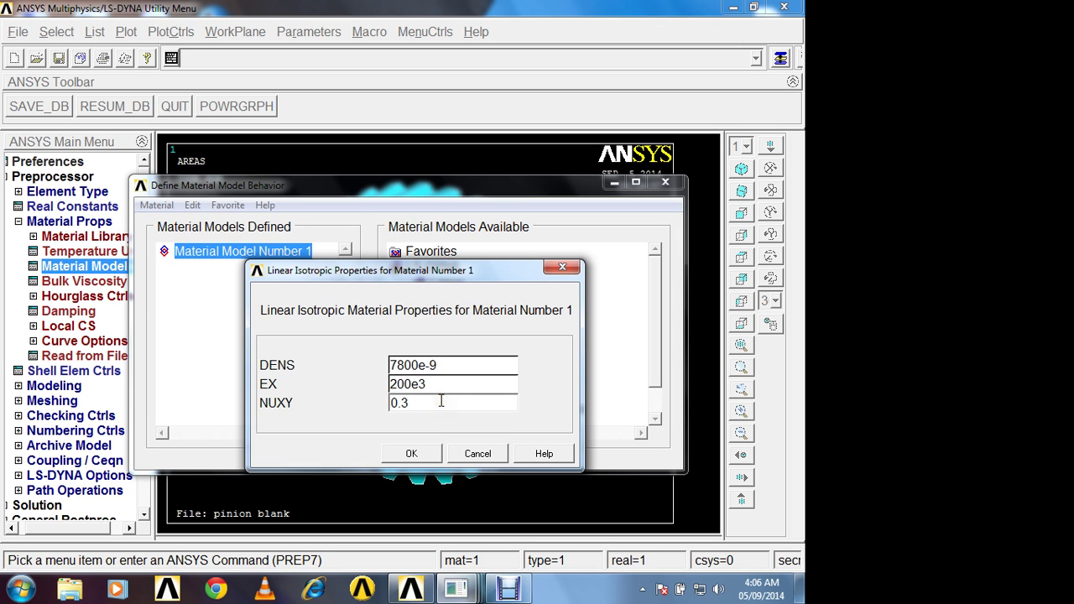
left_click(430, 461)
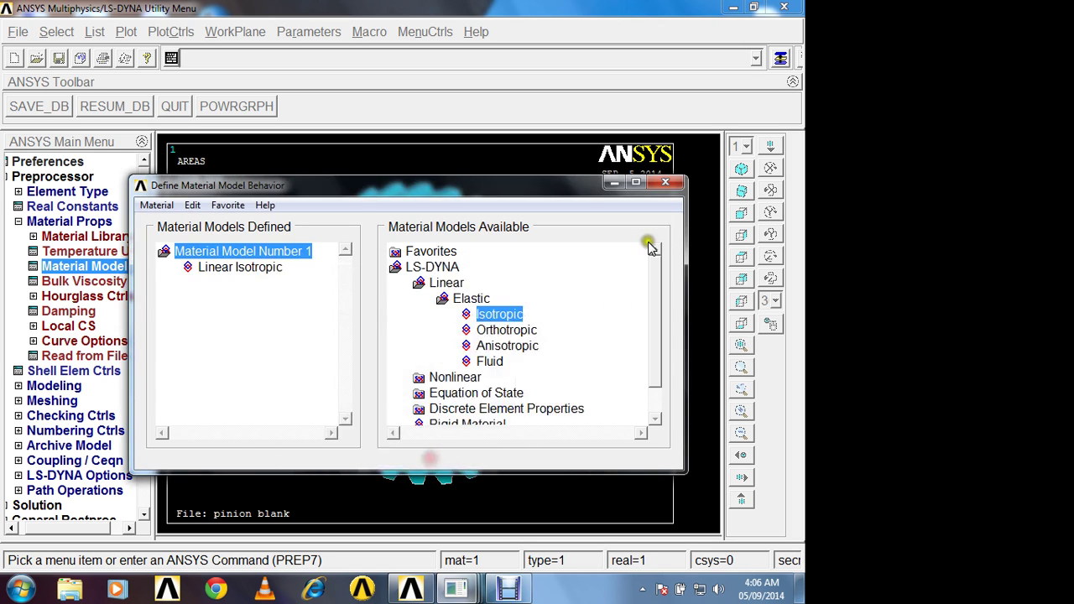
left_click(665, 182)
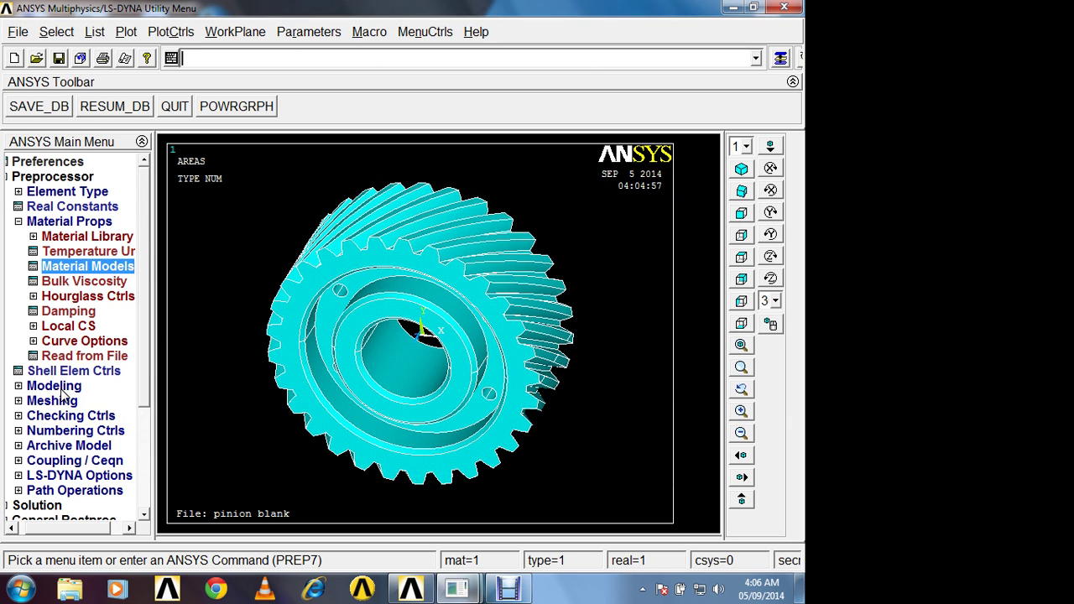
Give all gear areas an element edge length of 2 in MeshTool.
left_click(52, 400)
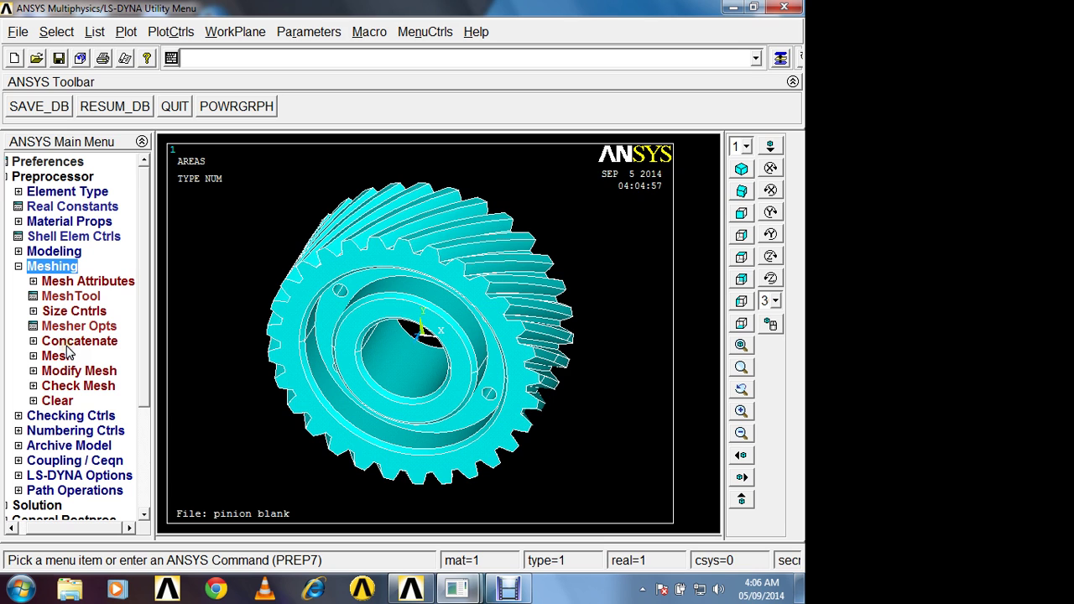
left_click(63, 300)
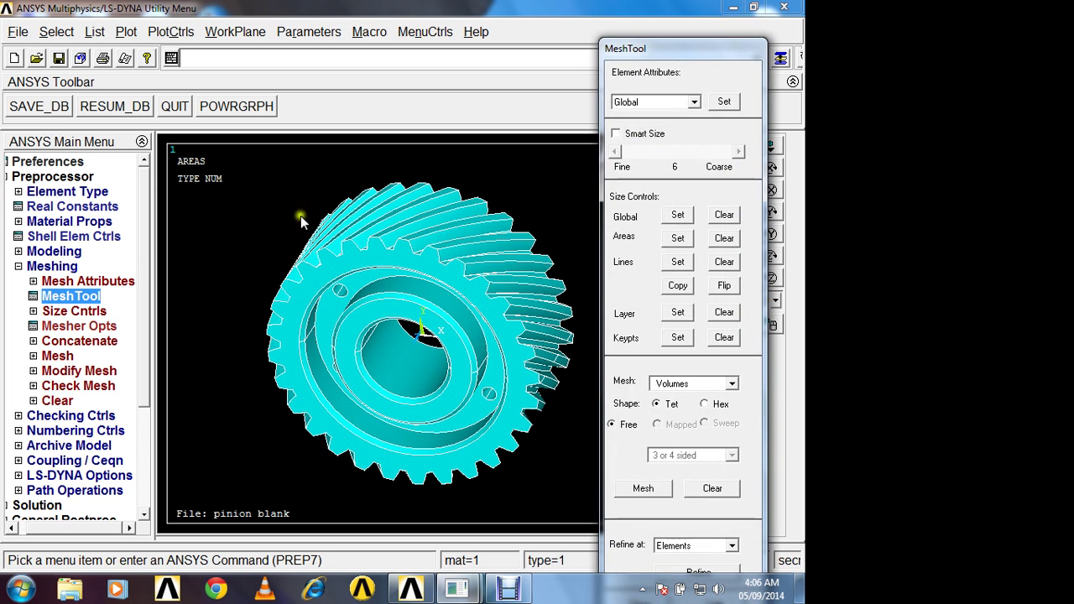
left_click(694, 102)
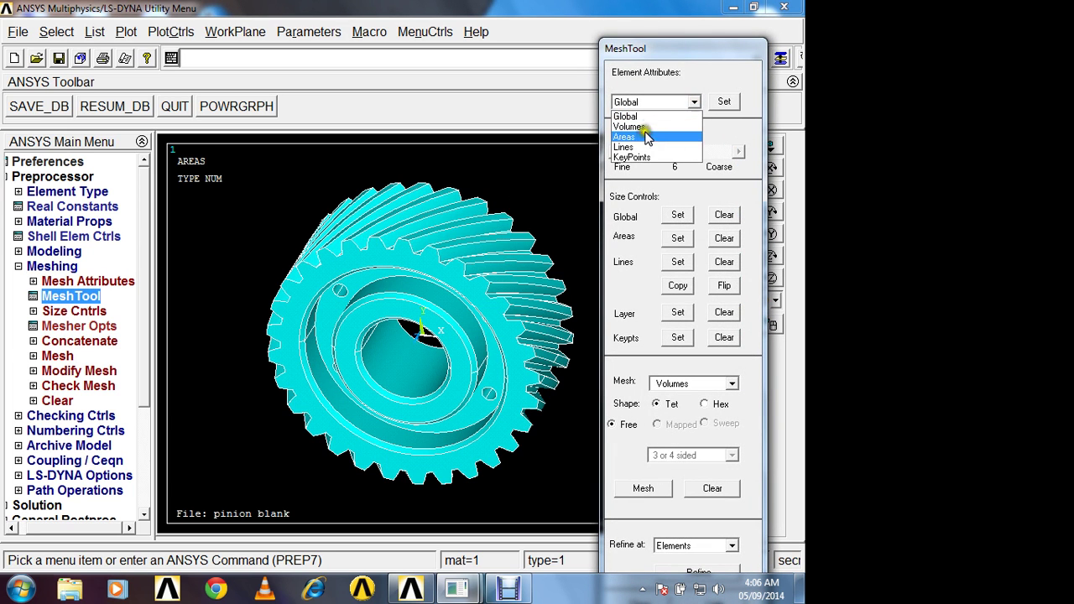
left_click(646, 137)
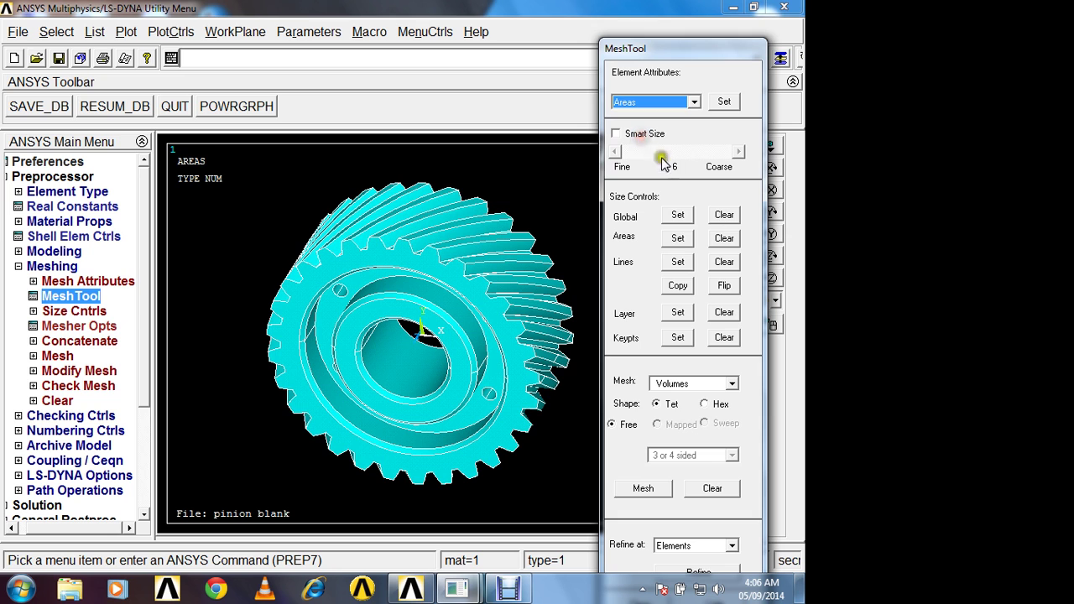
left_click(678, 240)
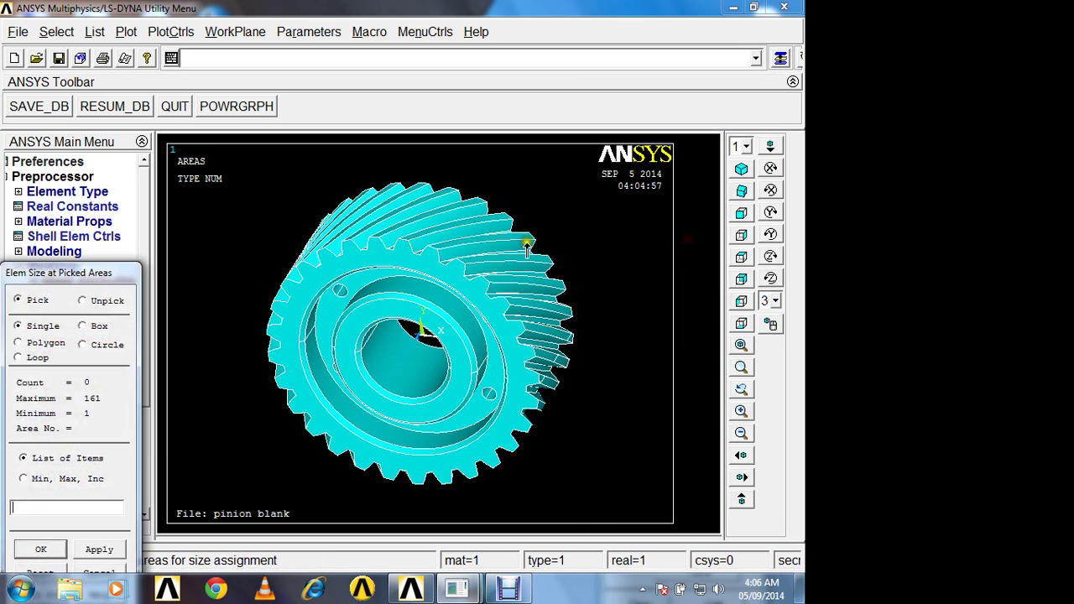
left_click_drag(74, 275, 174, 98)
left_click(142, 419)
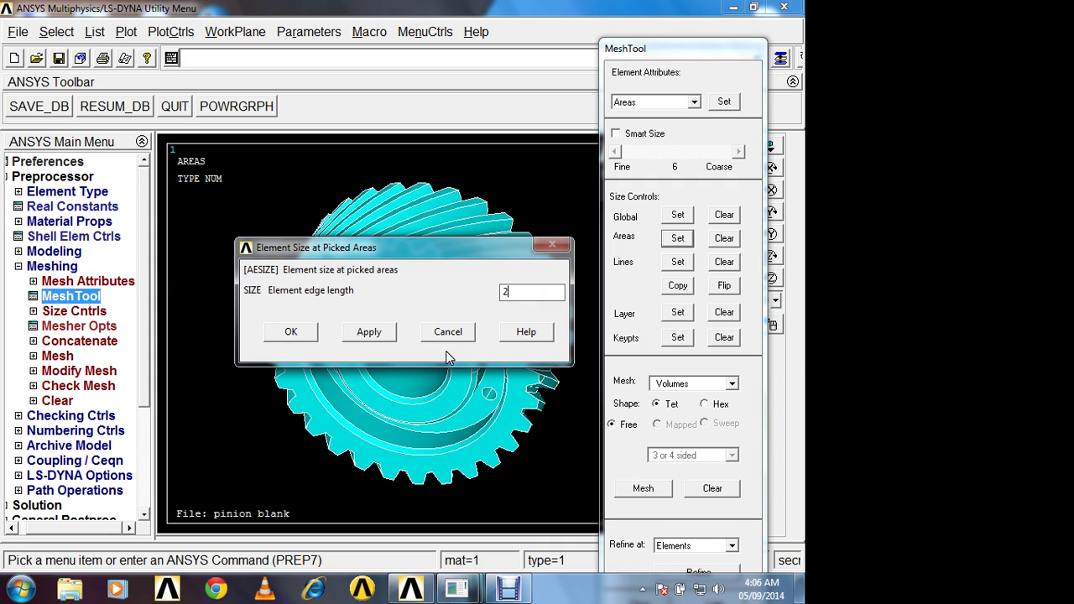
left_click(291, 334)
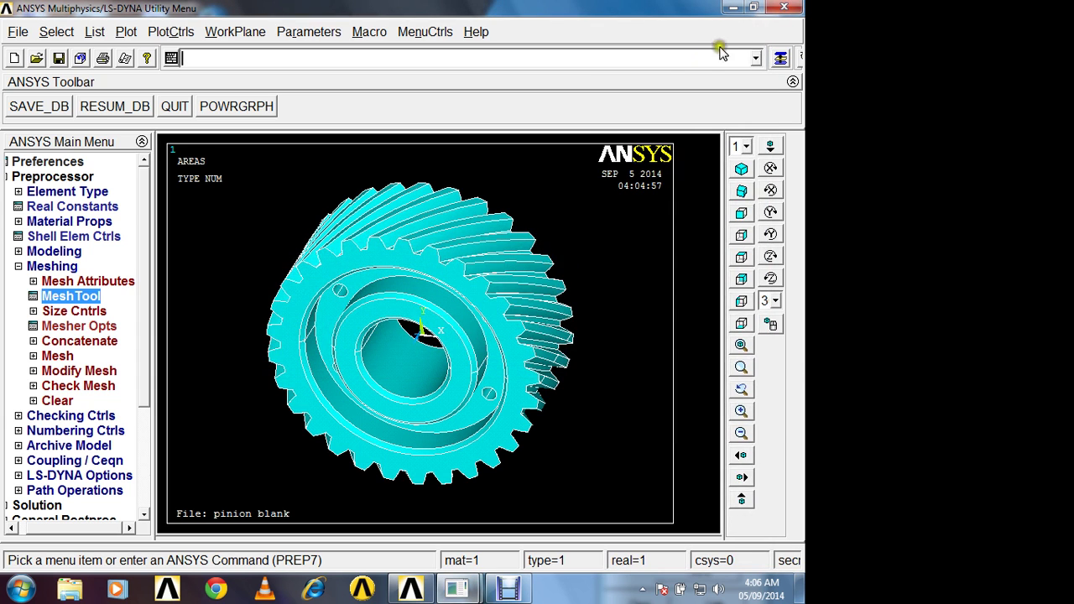
Set MeshTool to mesh areas with free quadrilaterals.
left_click(782, 59)
left_click(732, 384)
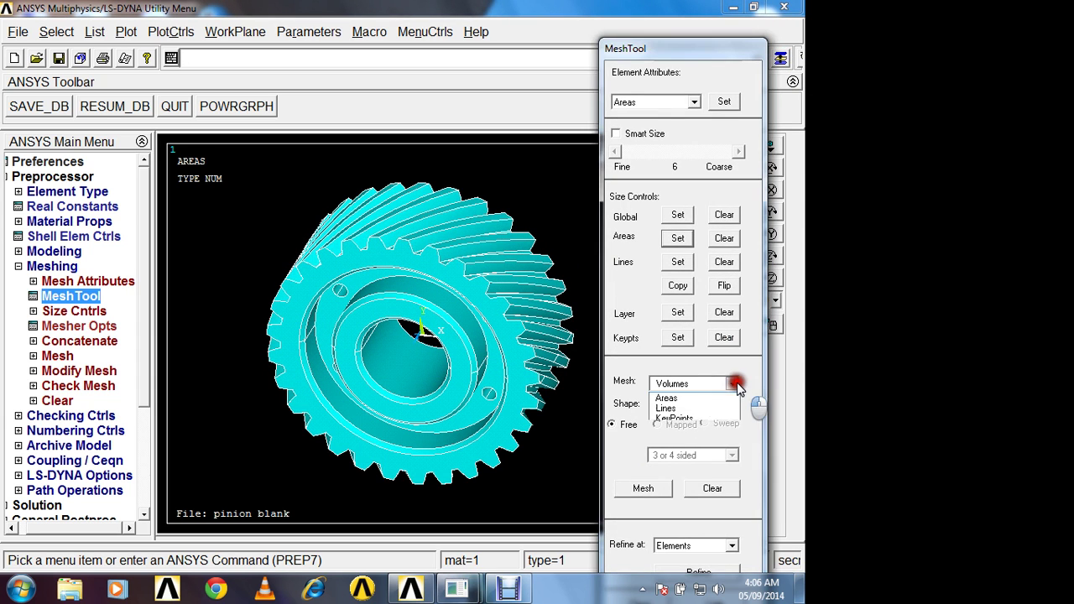
left_click(681, 409)
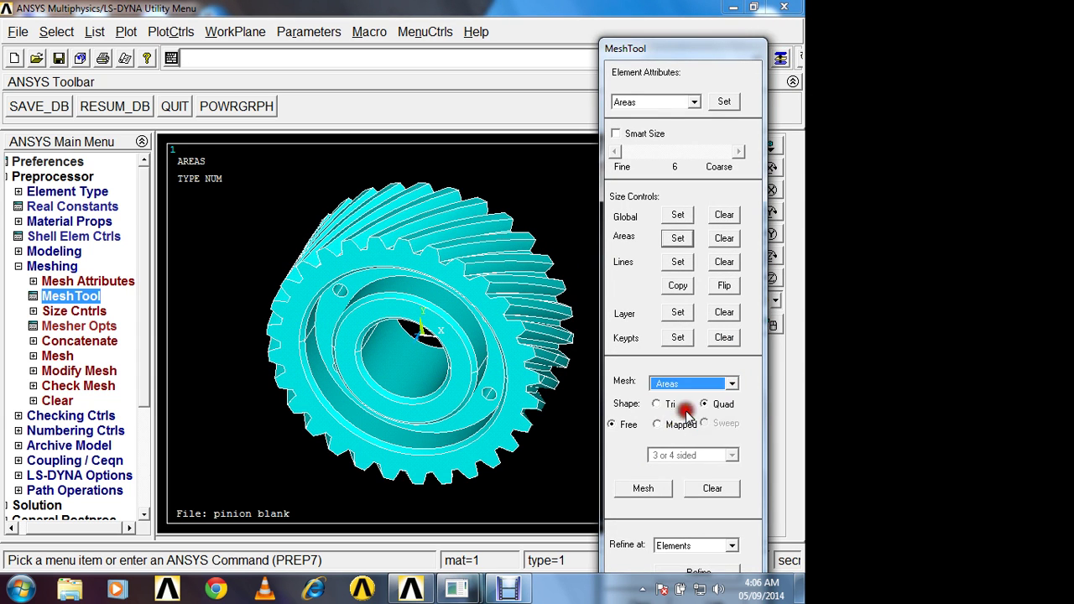
Free-mesh all 161 gear areas with quad shell elements.
left_click(642, 490)
left_click_drag(96, 276, 180, 122)
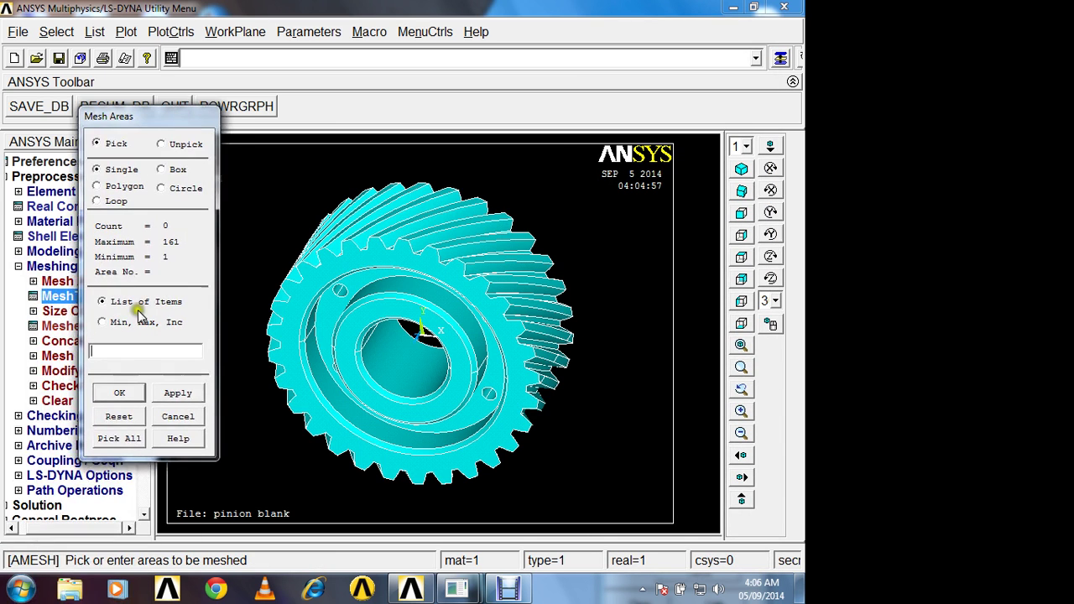
left_click(109, 437)
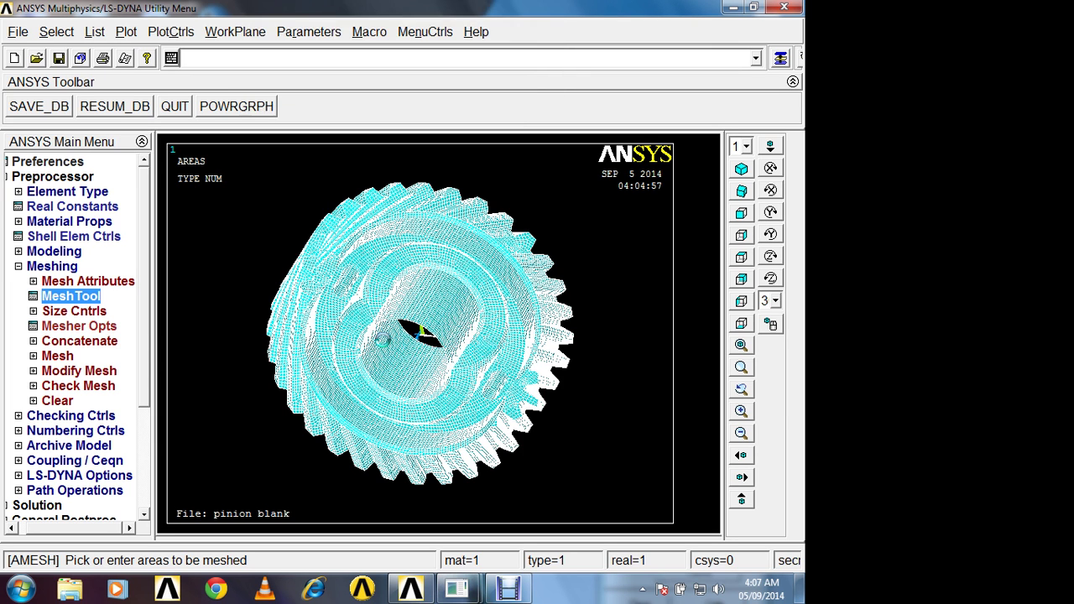
left_click(742, 213)
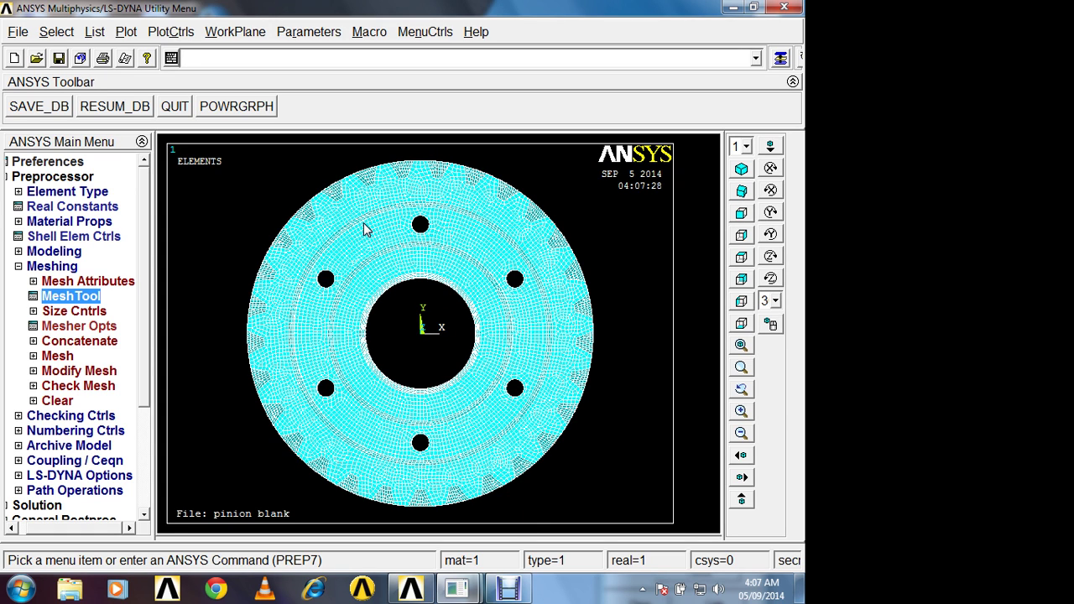
left_click(743, 169)
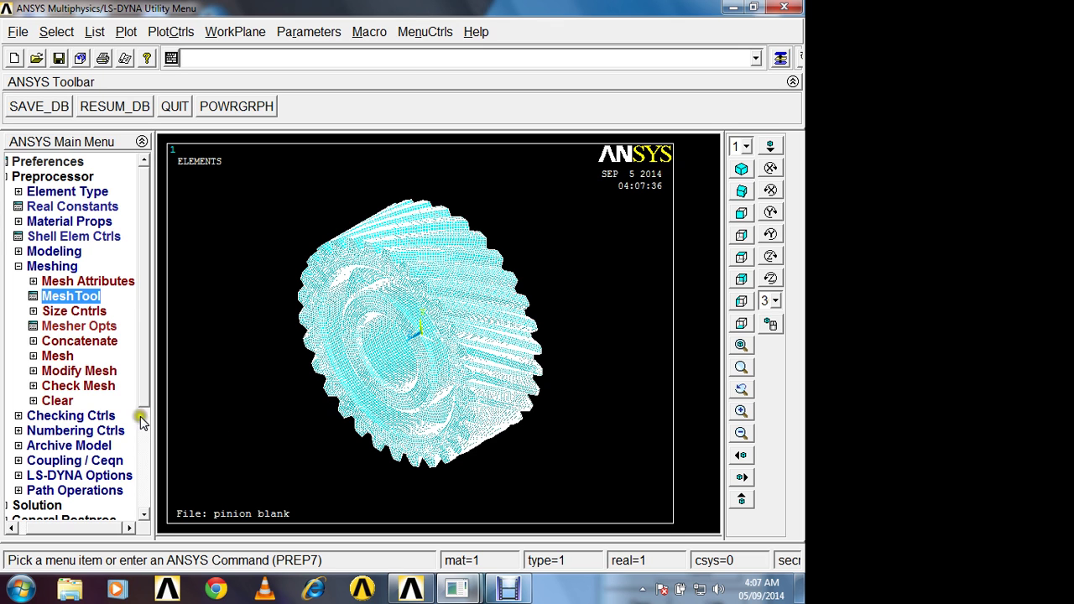
scroll(135, 467, "down", 2)
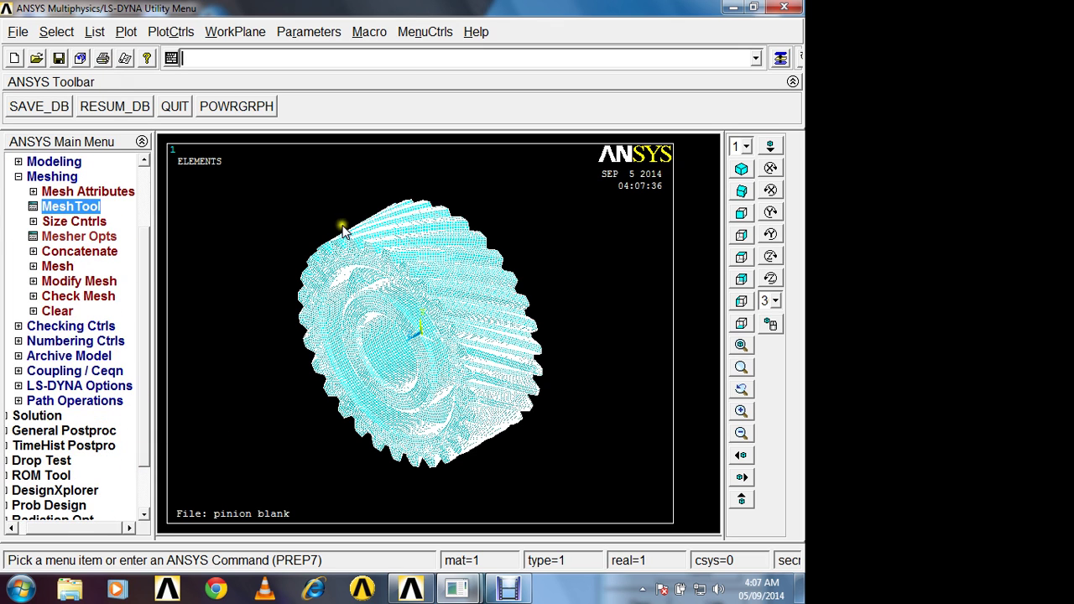
left_click(431, 377)
Select every node of the meshed pinion.
left_click(67, 32)
left_click(69, 51)
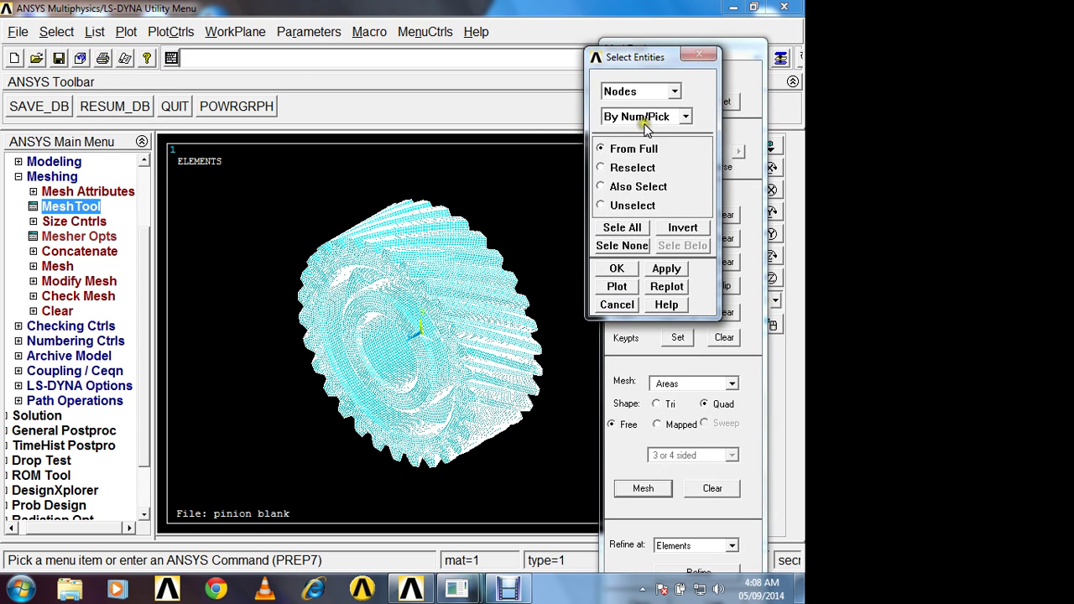
left_click(616, 269)
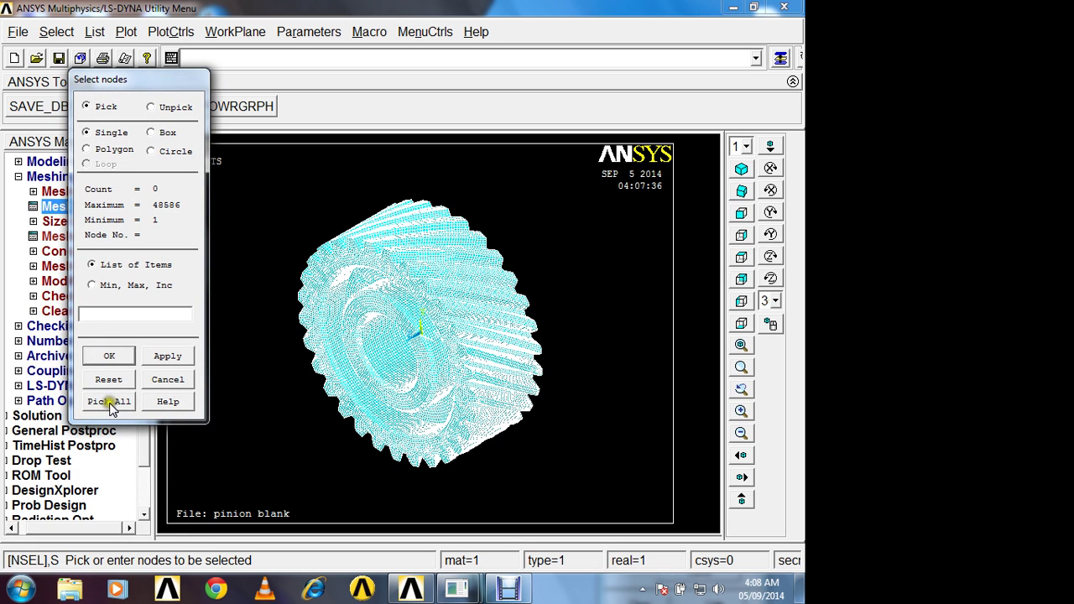
left_click(107, 402)
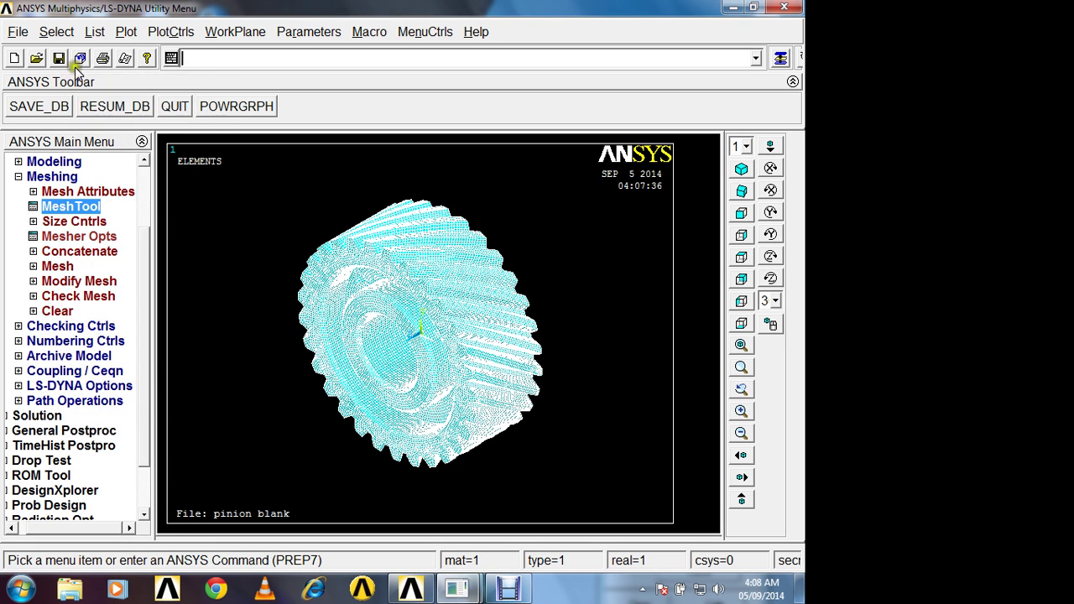
Save the selected nodes as a component named 'helical gear'.
left_click(57, 31)
mouse_move(86, 90)
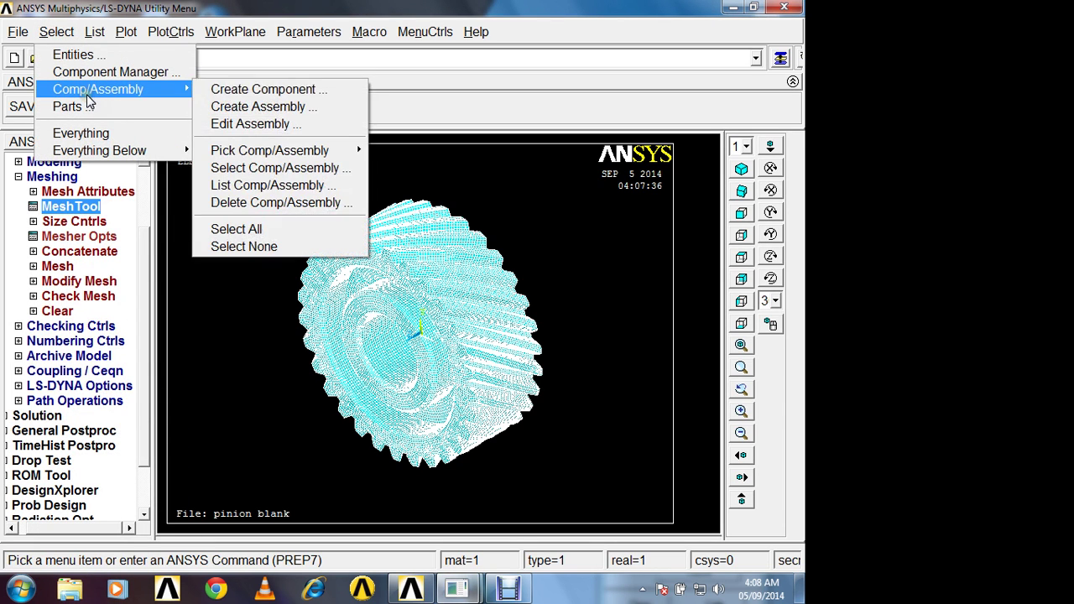
left_click(252, 89)
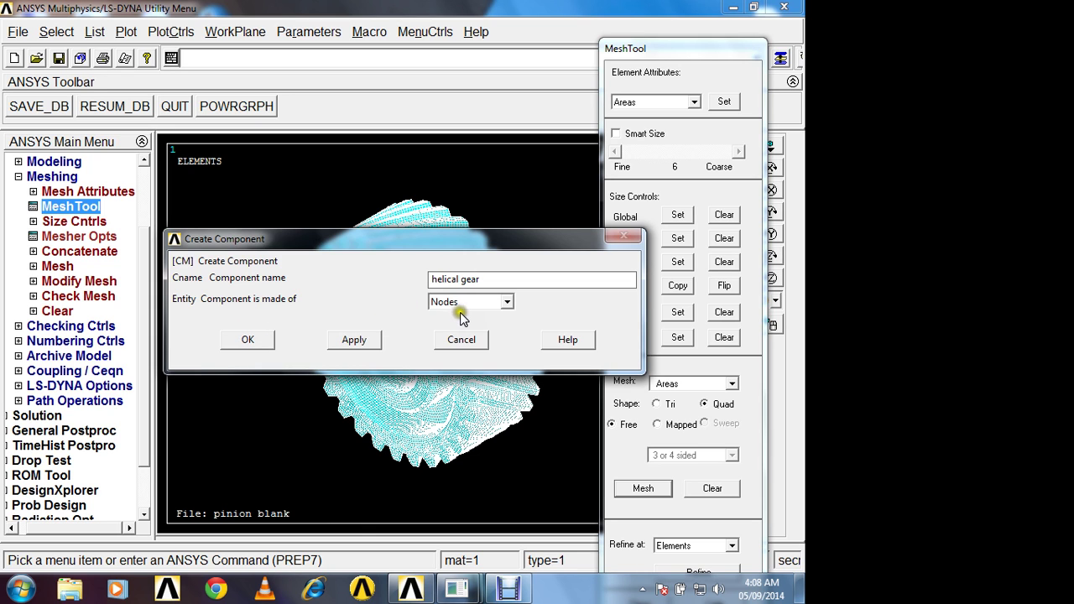
left_click(237, 335)
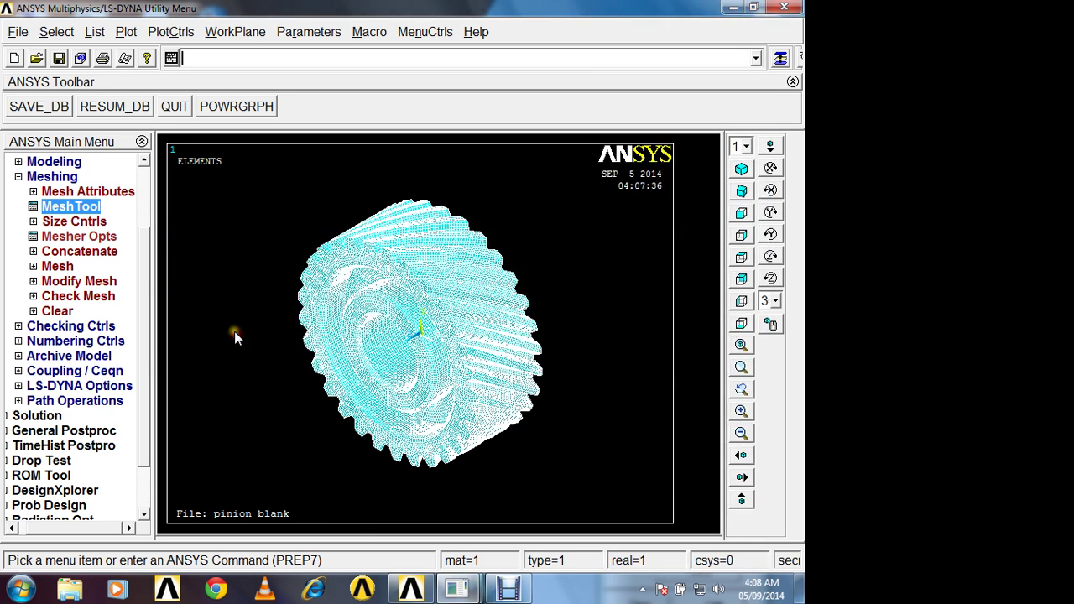
Bring up the w/Nodal Rotate initial velocity settings under Solution.
left_click(16, 177)
left_click(40, 417)
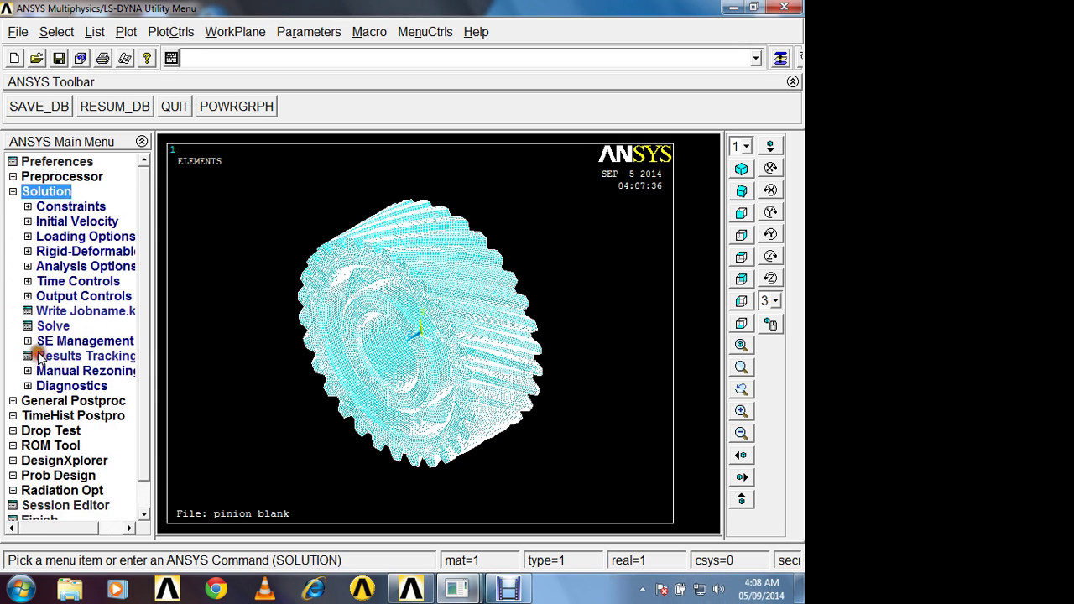
left_click(55, 221)
left_click(62, 238)
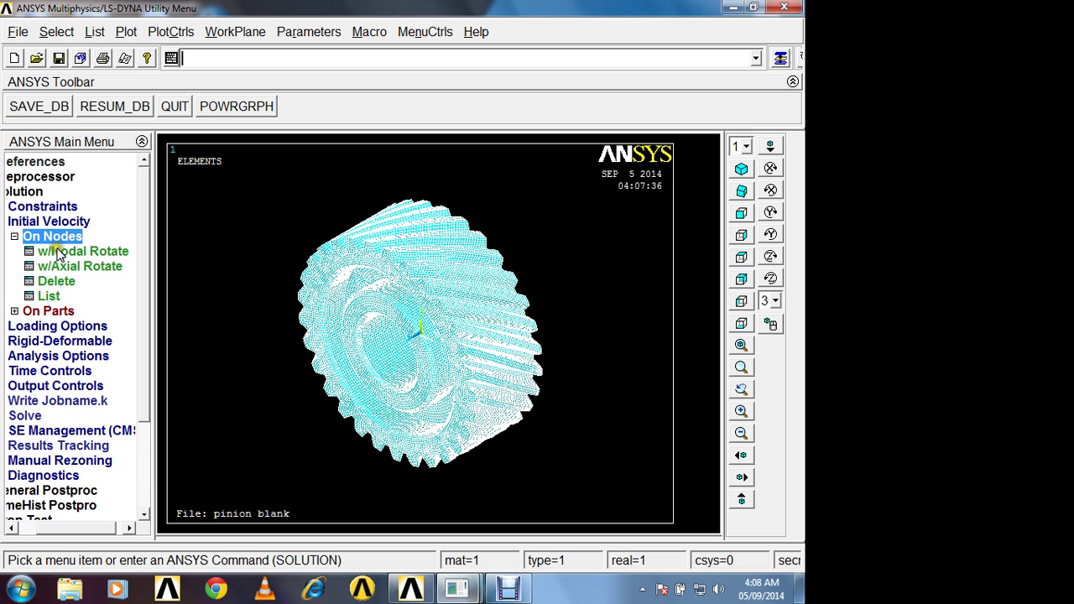
left_click(67, 252)
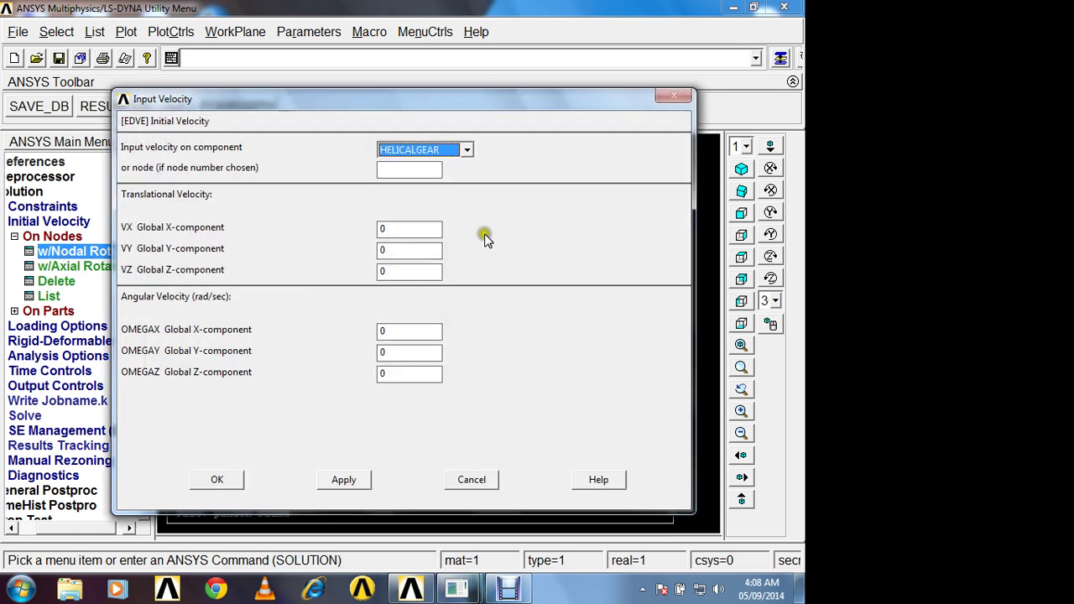
Give the HELICALGEAR component OMEGAZ of -52 rad/s.
left_click(382, 373)
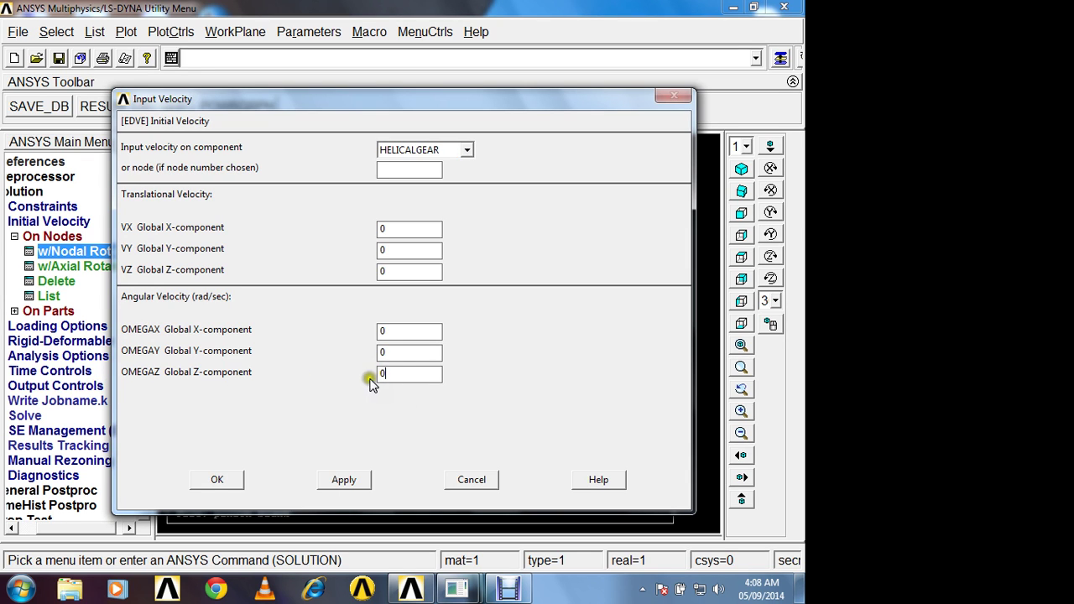
left_click_drag(398, 371, 383, 373)
type("52")
left_click(469, 151)
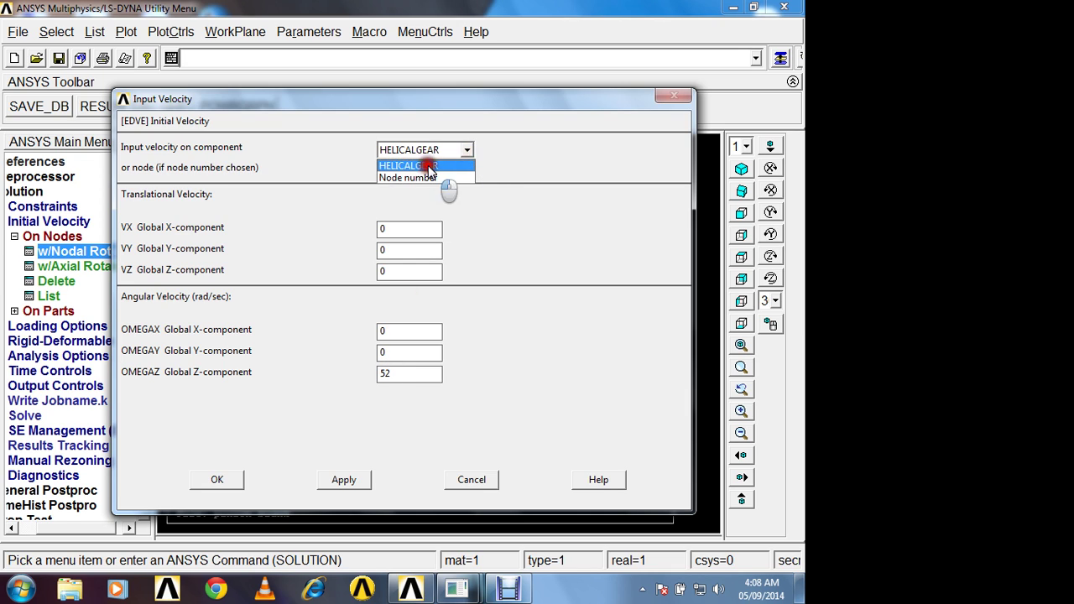
left_click(411, 167)
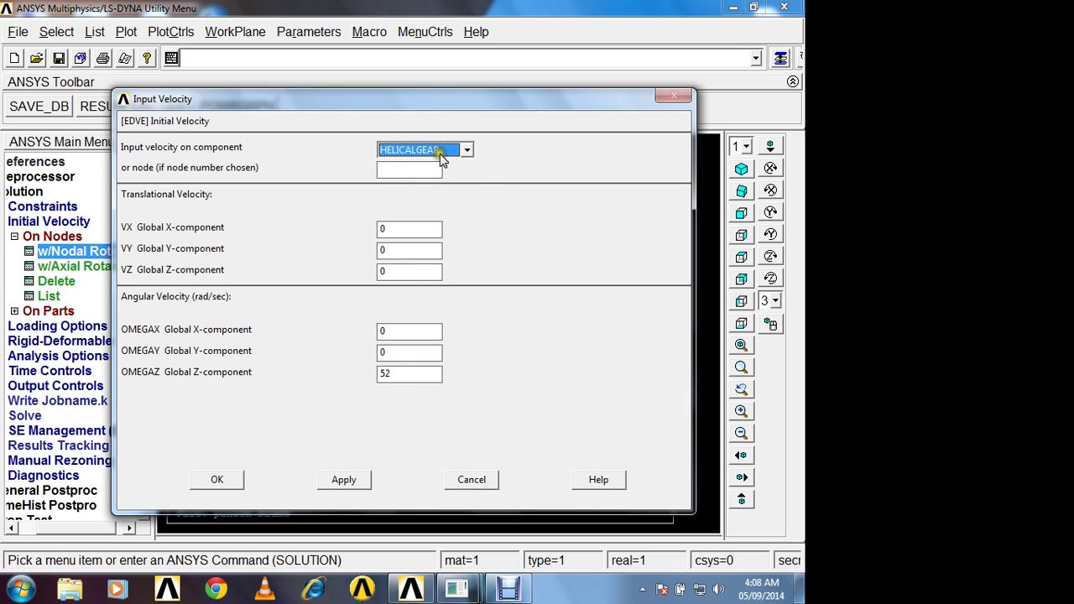
left_click(379, 374)
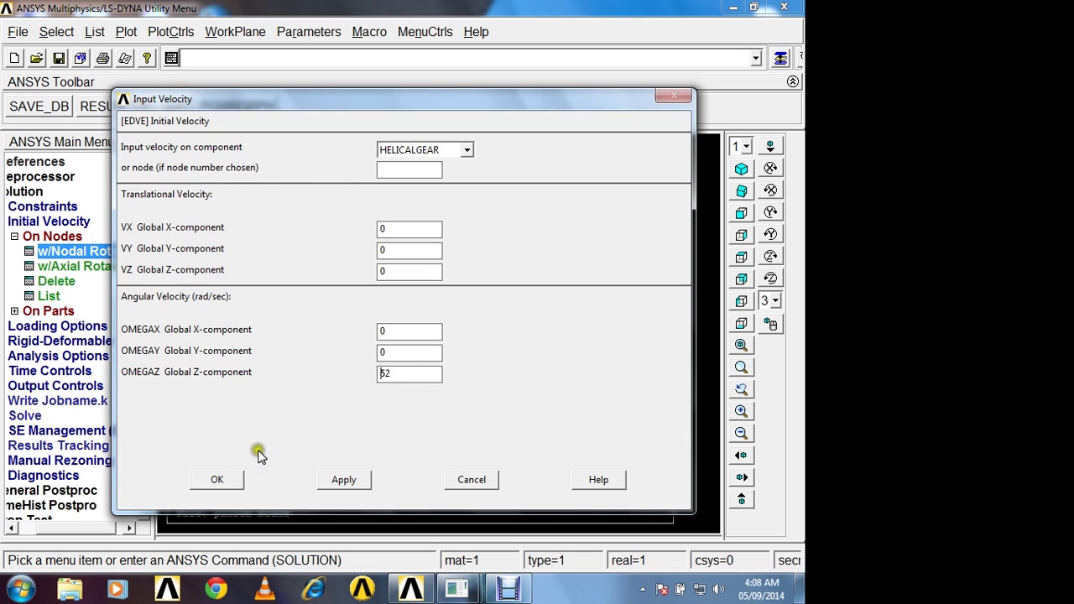
left_click(375, 375)
type("-")
Apply the initial angular velocity to the gear.
left_click(220, 479)
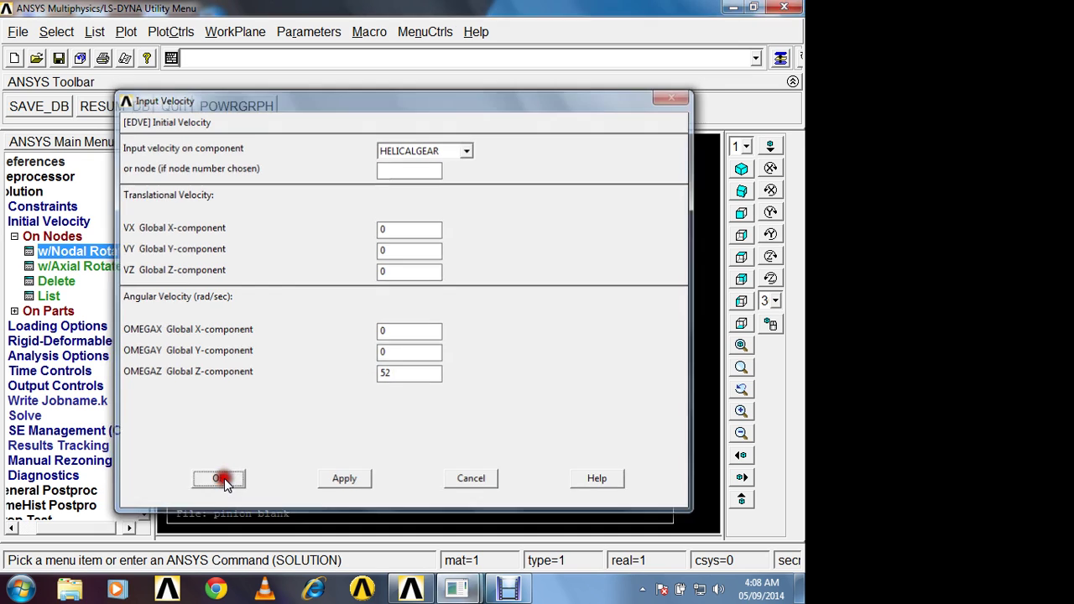
left_click(42, 530)
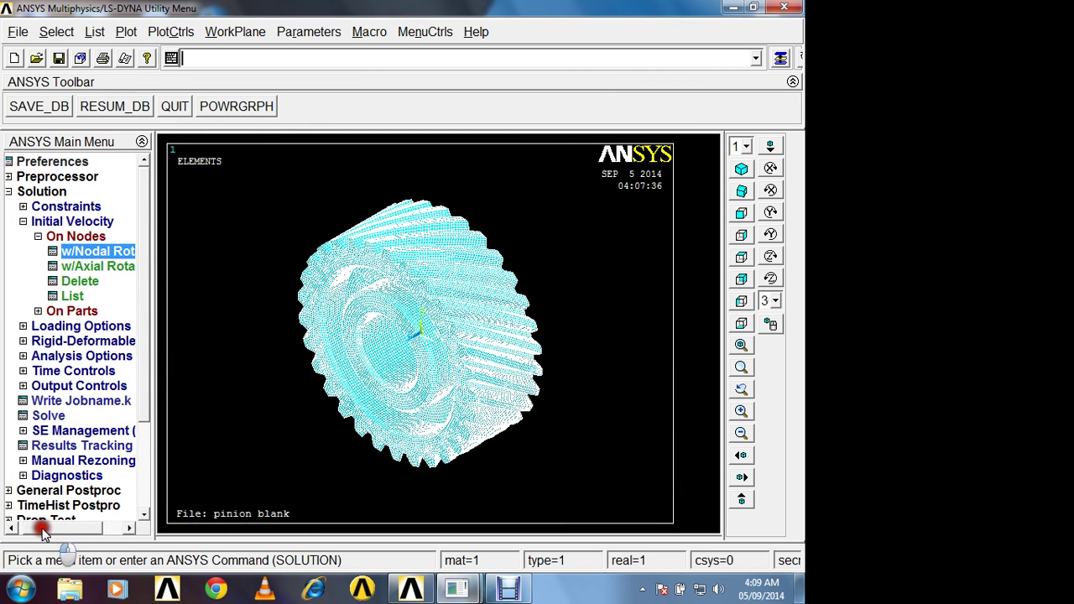
left_click(62, 332)
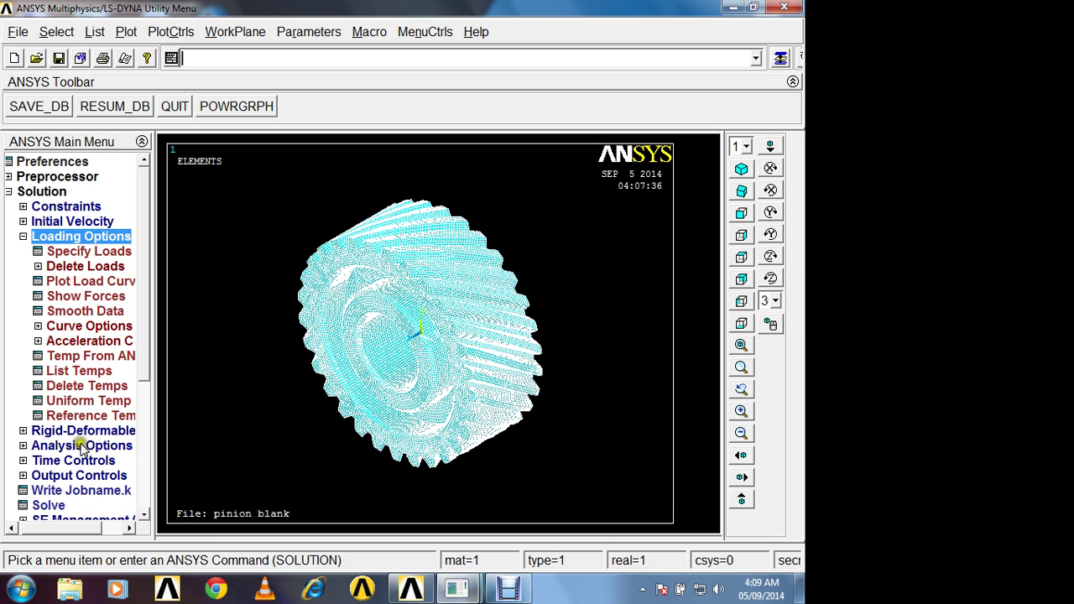
left_click(57, 430)
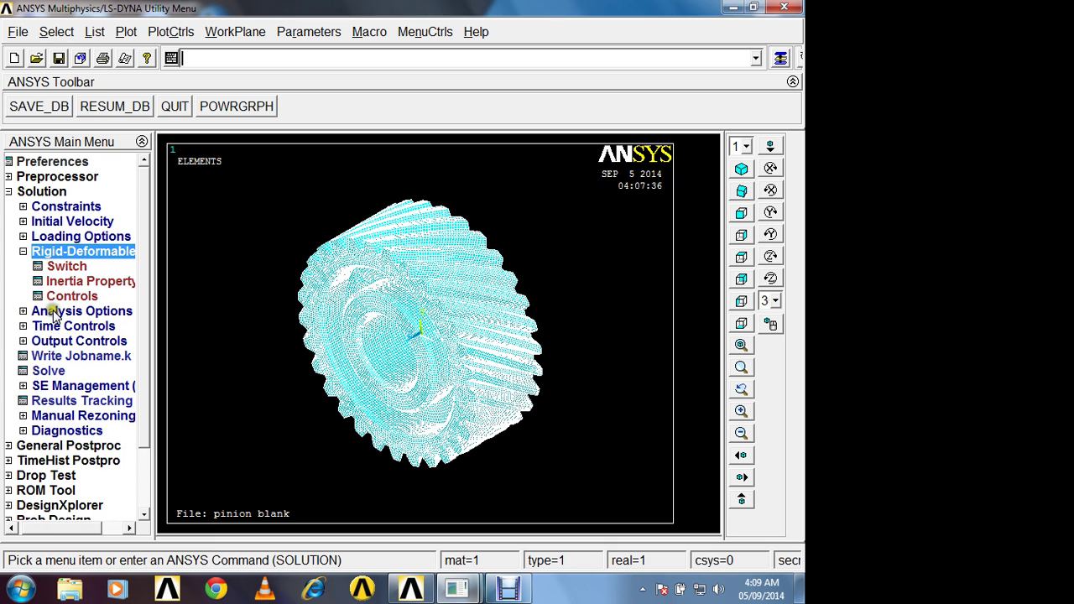
Accept the default LS-DYNA energy options.
left_click(55, 312)
left_click(61, 341)
left_click(292, 381)
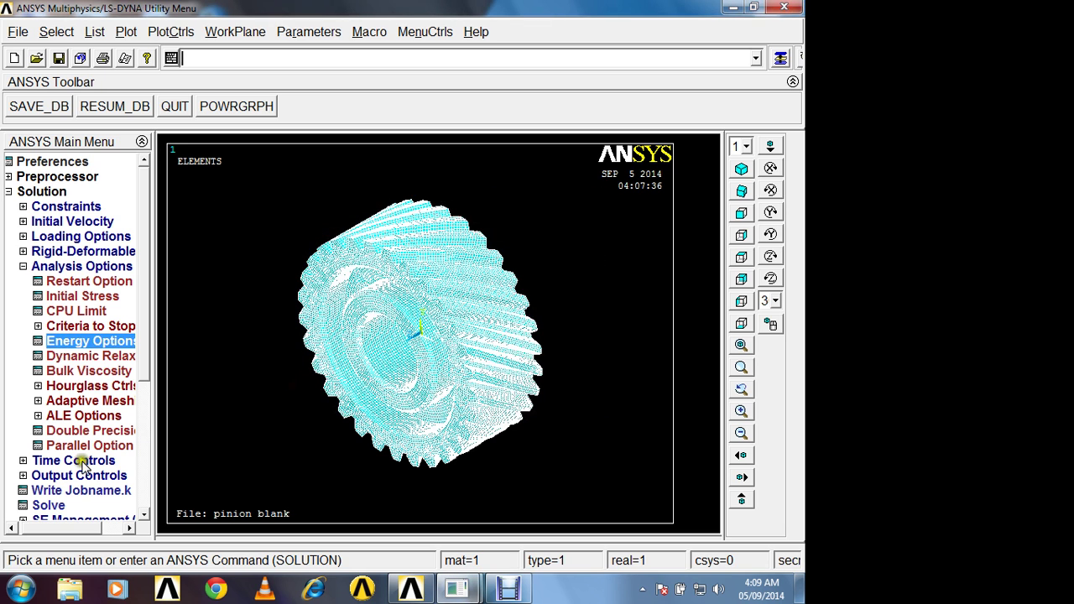
Enter 0.001 as the solution termination time.
left_click(74, 463)
left_click(78, 296)
left_click(388, 292)
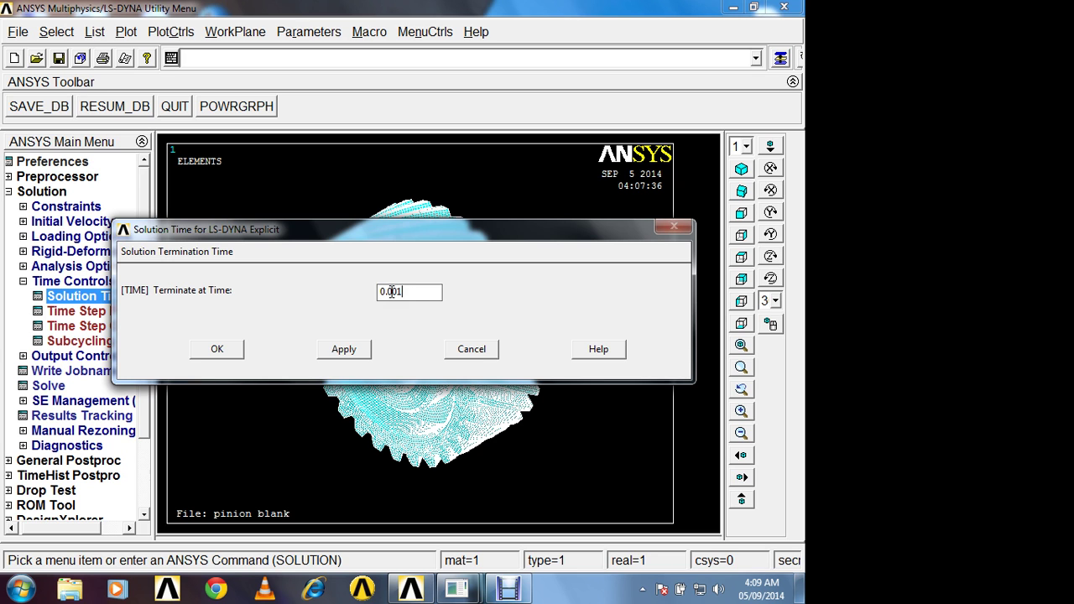
Confirm the 0.001 end time; output 100 result steps, 100 time-history steps, restart dump 1.
left_click(201, 350)
left_click(65, 357)
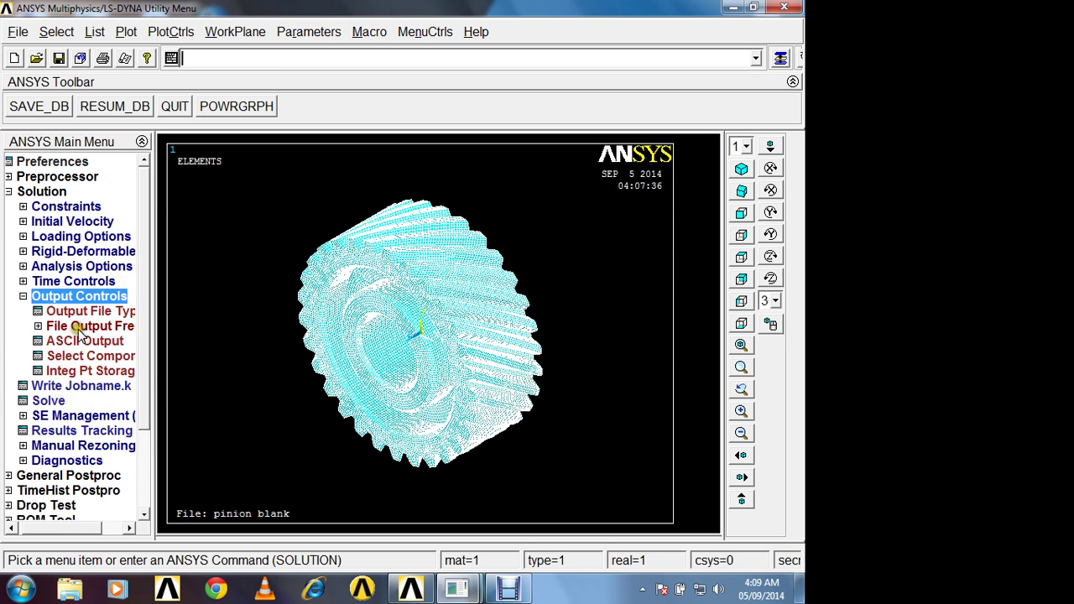
left_click(81, 329)
left_click(72, 340)
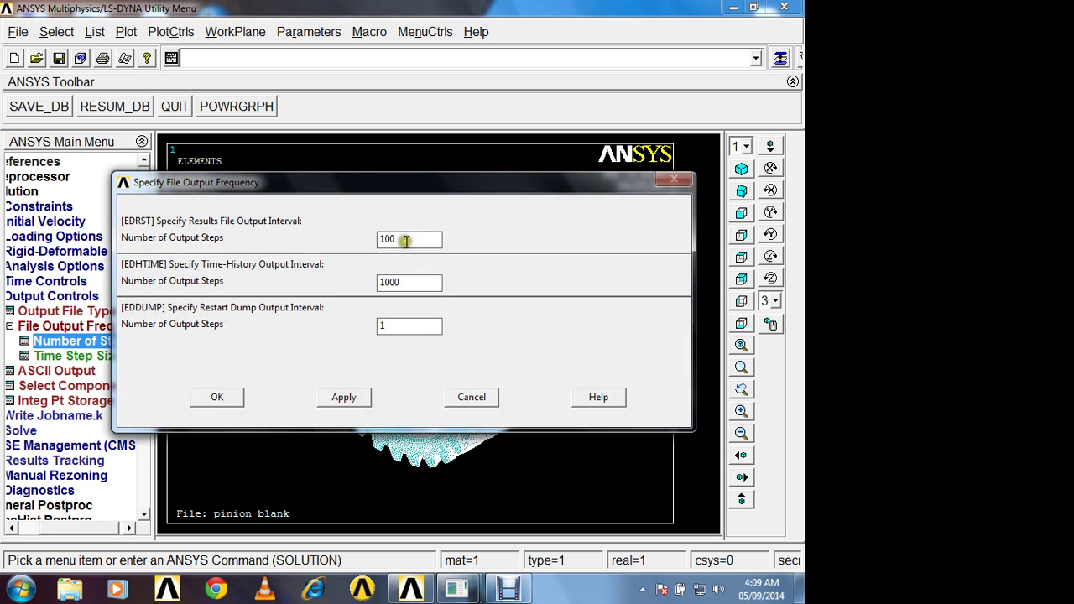
left_click_drag(404, 241, 364, 240)
left_click_drag(402, 282, 372, 282)
type("1")
left_click(394, 239)
left_click(379, 308)
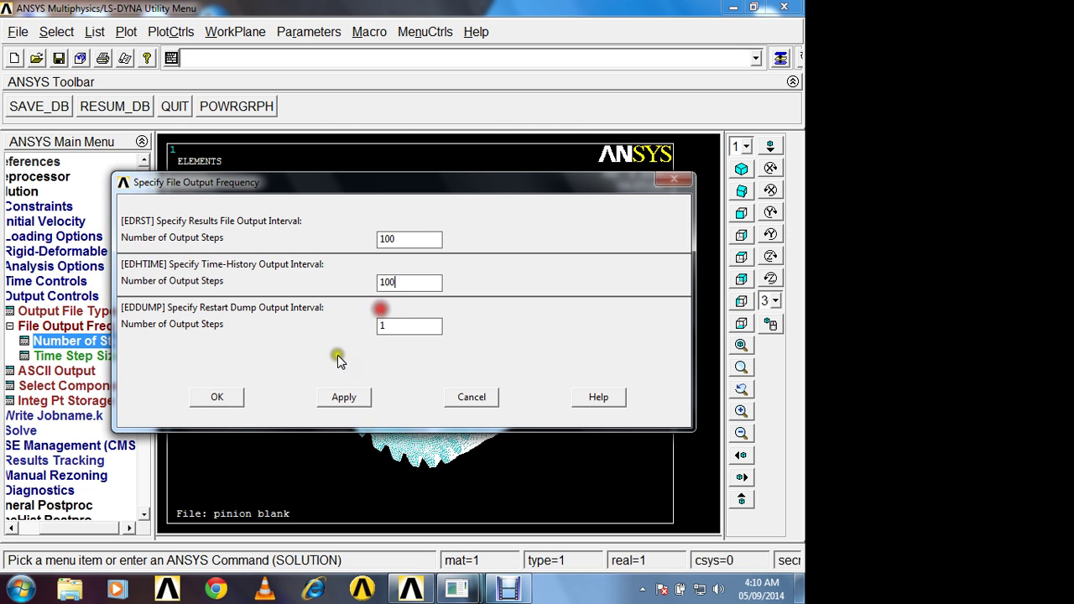
left_click(220, 398)
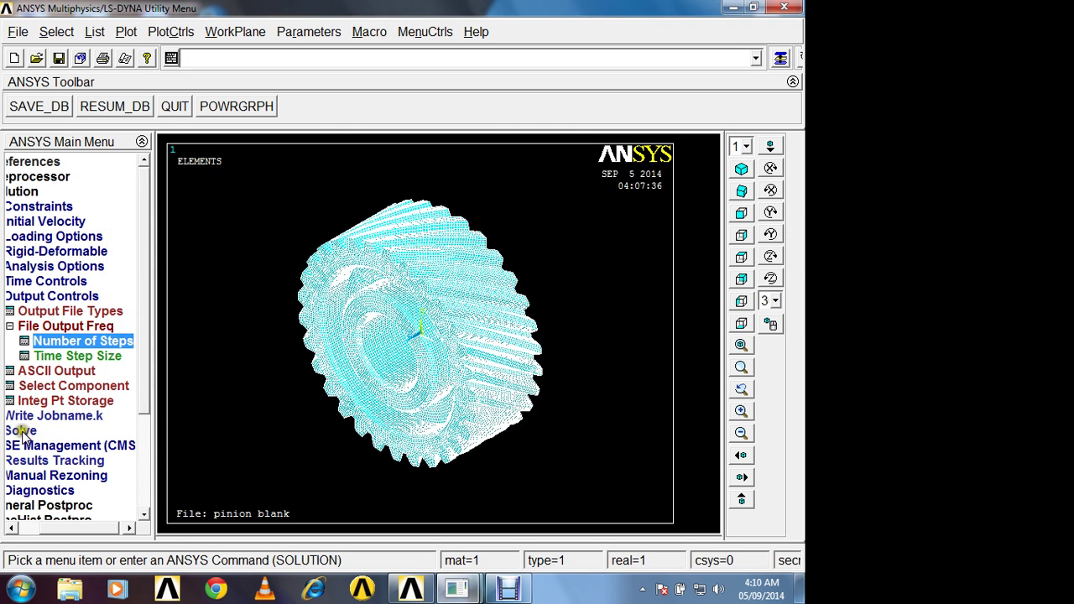
Confirm the output frequency and solve the current load step, writing file.k.
left_click(23, 431)
left_click(397, 364)
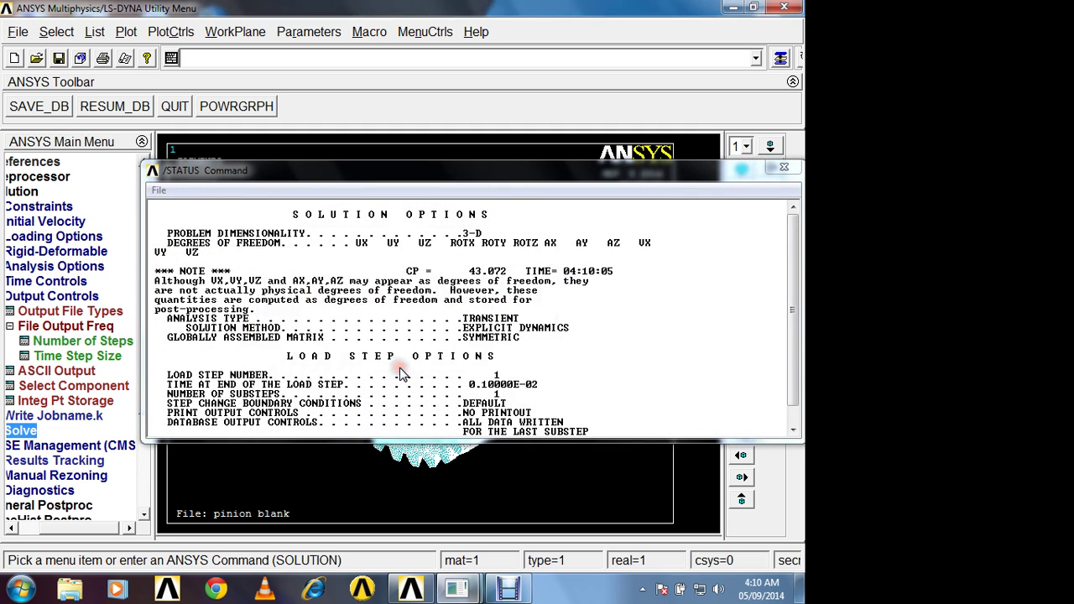
left_click(190, 106)
Bring the ANSYS output log and the recorder window to the front.
mouse_move(456, 589)
mouse_move(408, 546)
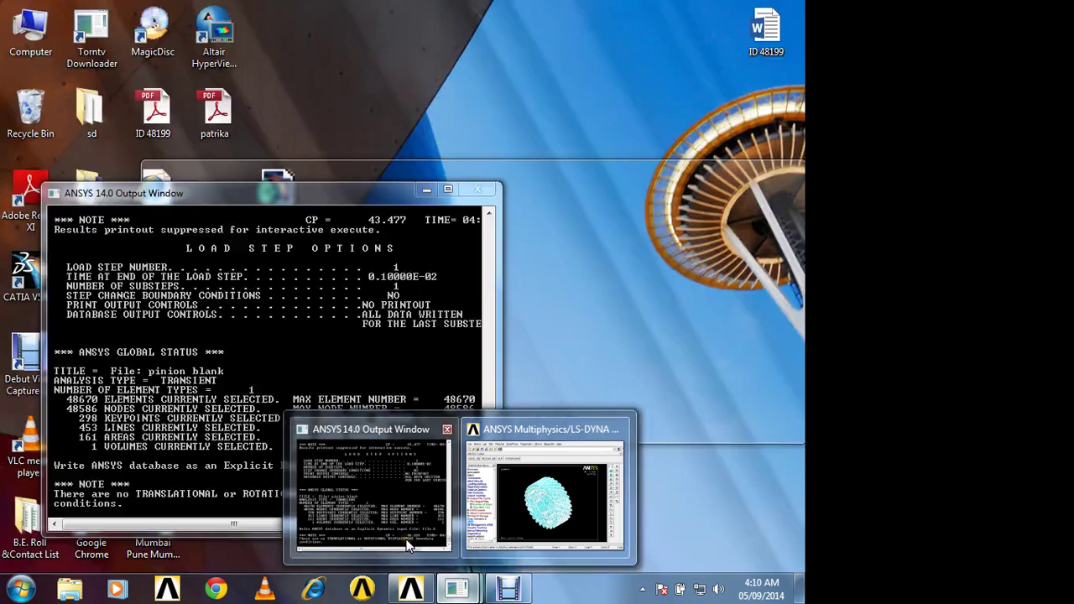
left_click(405, 525)
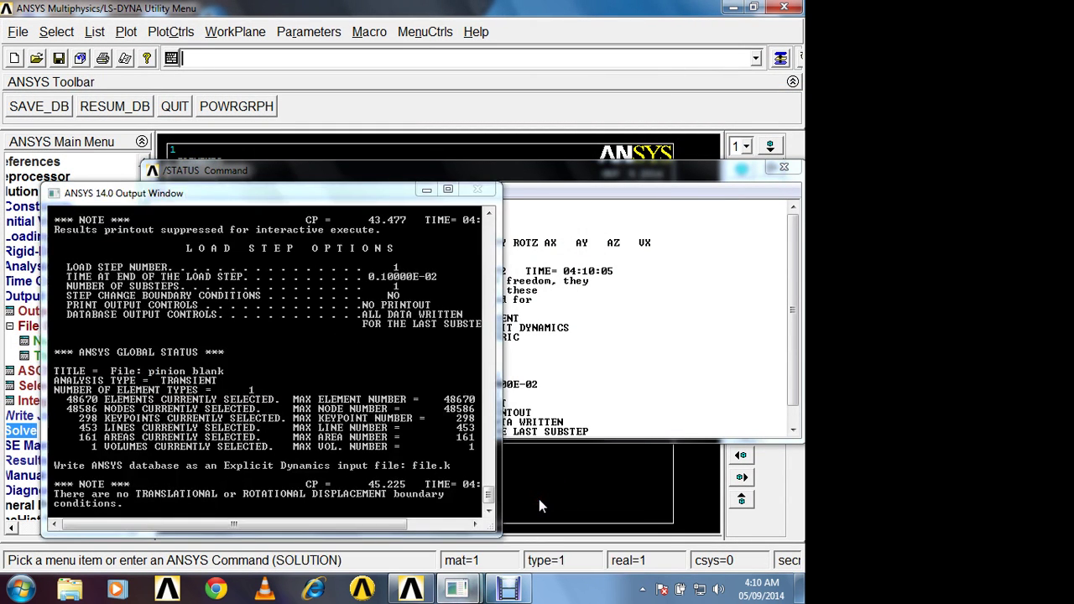
left_click(508, 587)
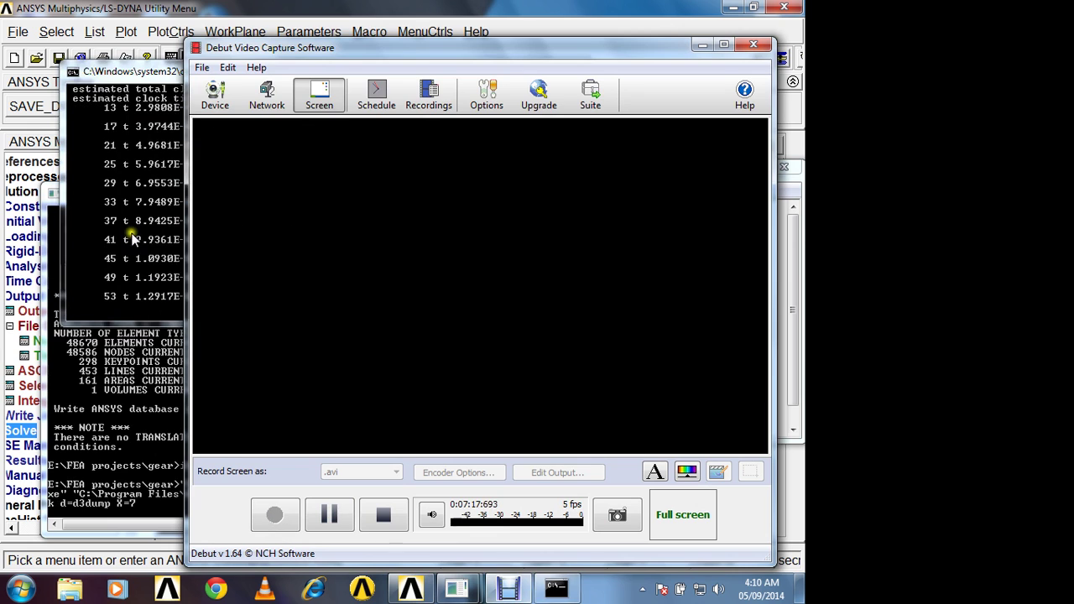
Watch the ls971 console until 'Solution is done!' appears, then close the note.
left_click(132, 239)
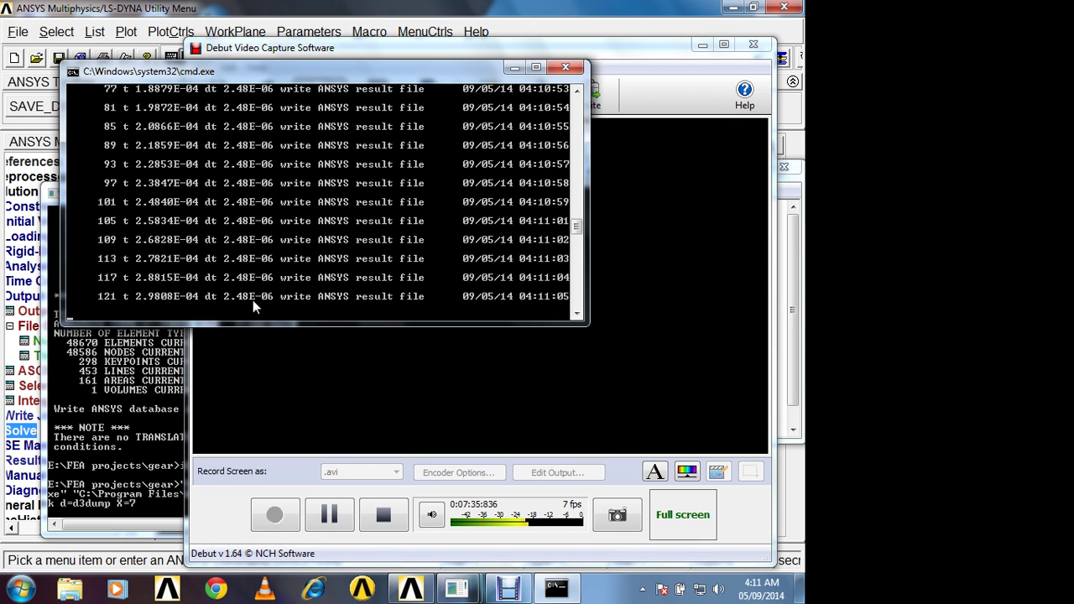
left_click(702, 44)
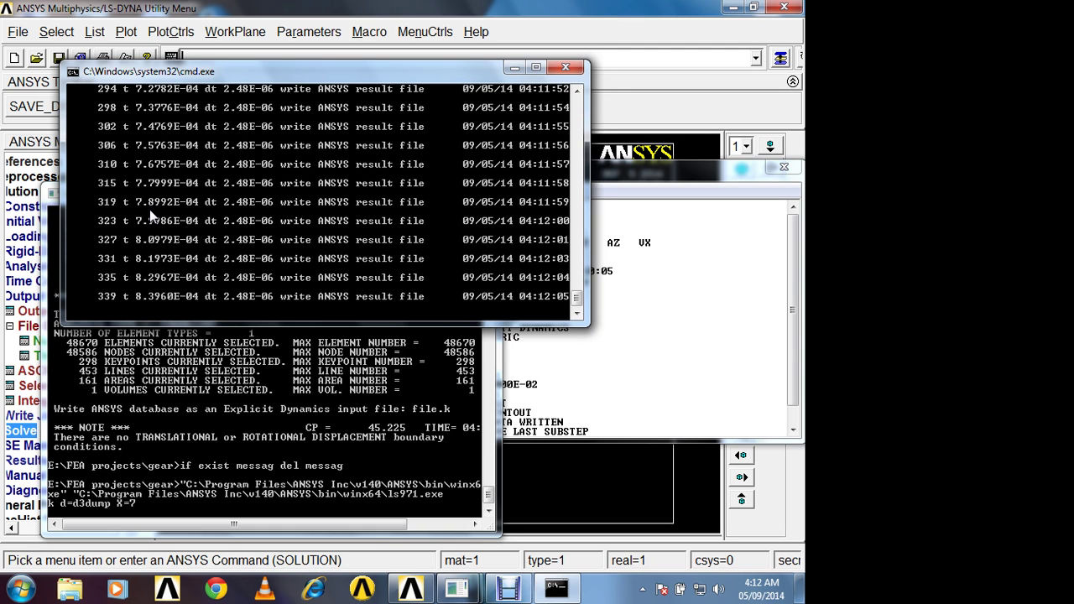
left_click(515, 591)
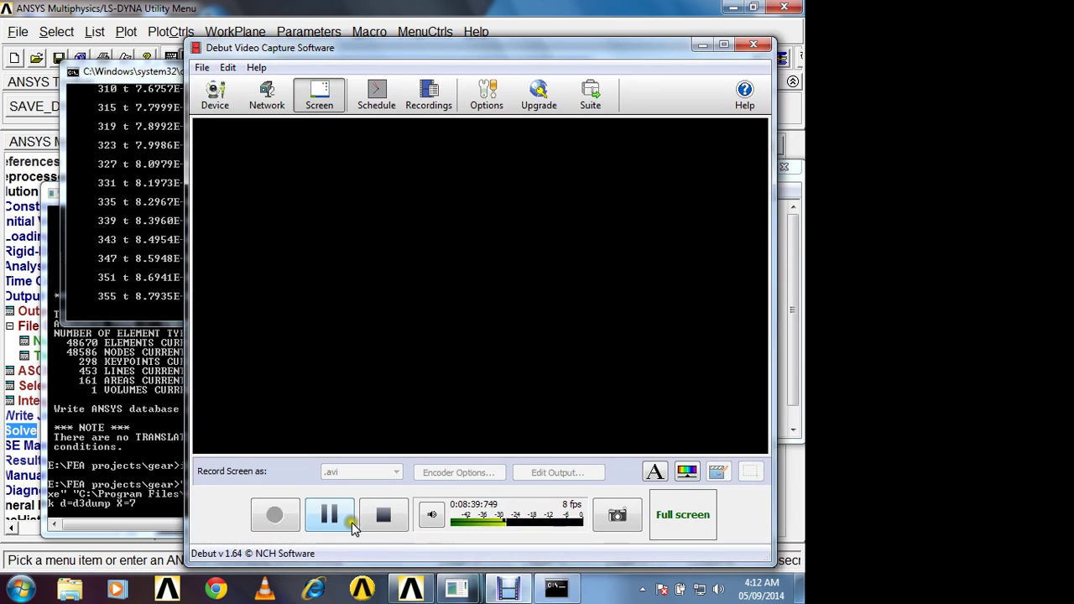
left_click(458, 589)
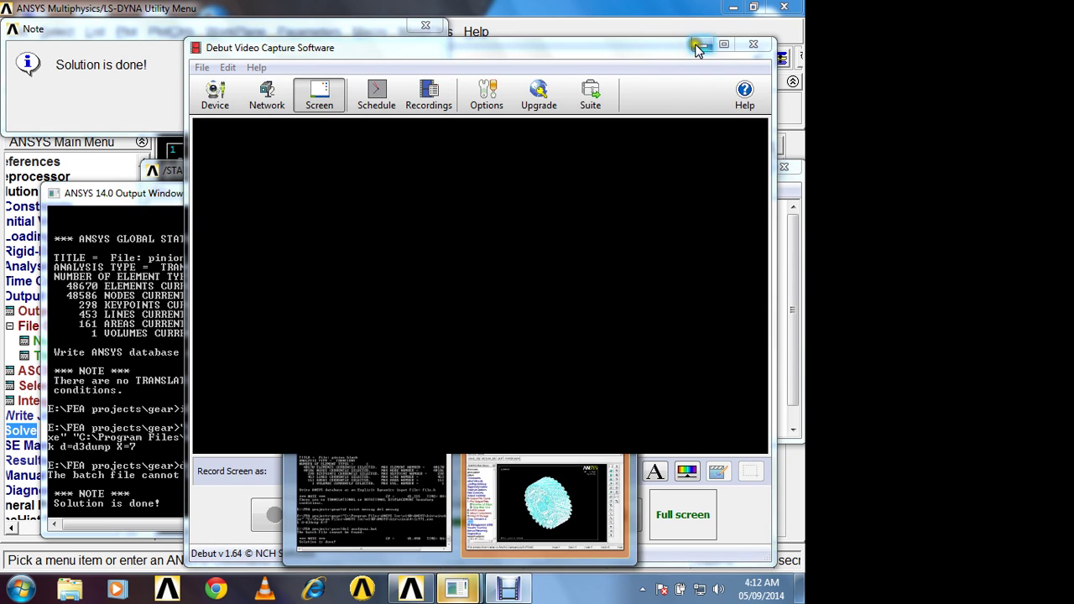
left_click(546, 503)
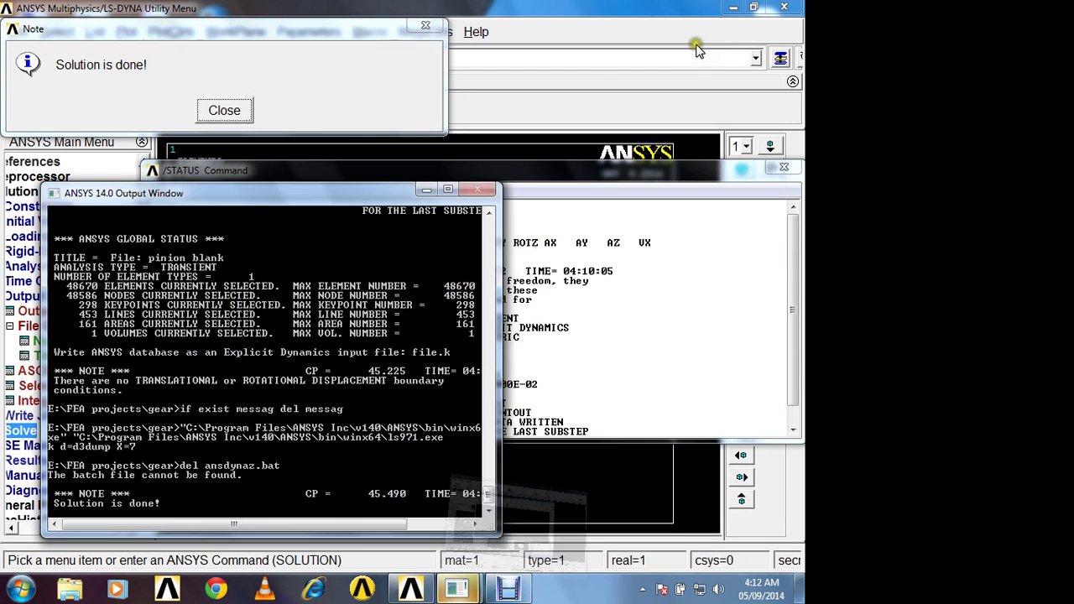
left_click(224, 111)
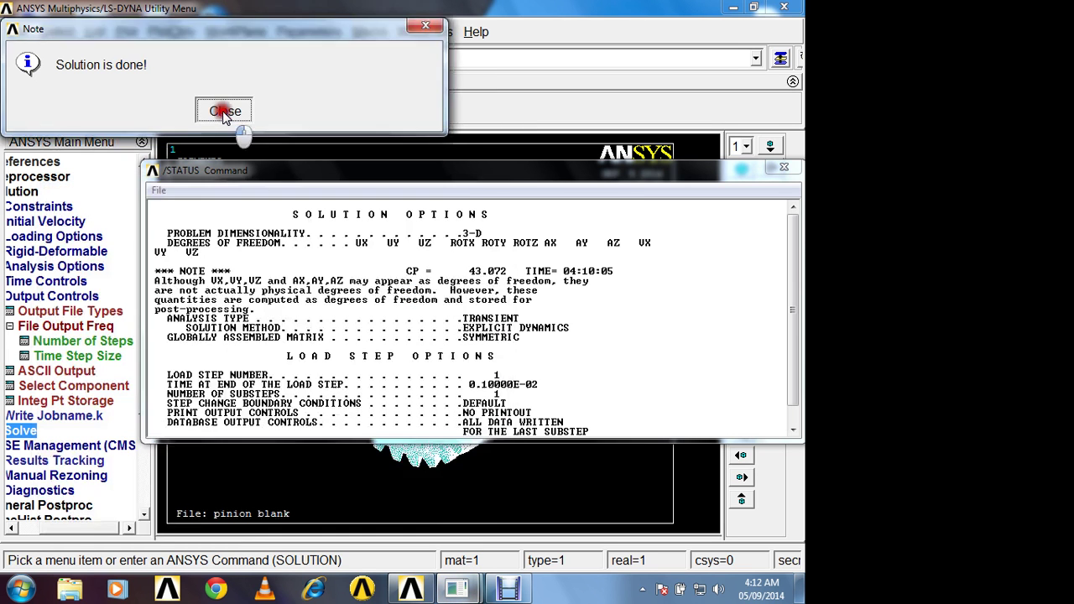
Close the status listing and read the last result set in General Postproc.
left_click(784, 168)
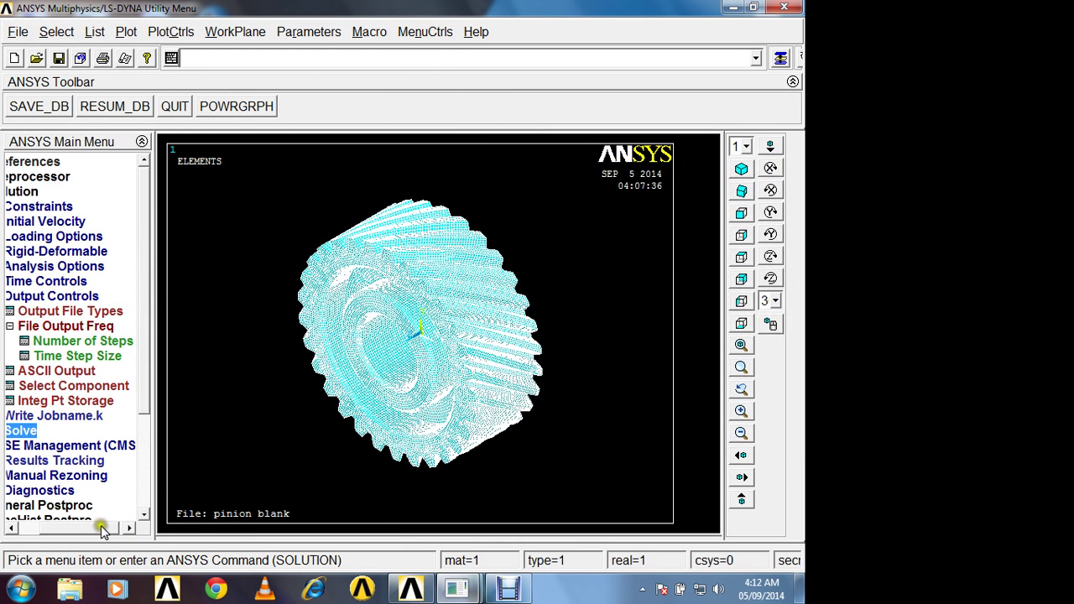
left_click(49, 529)
left_click_drag(146, 384, 142, 487)
left_click(71, 372)
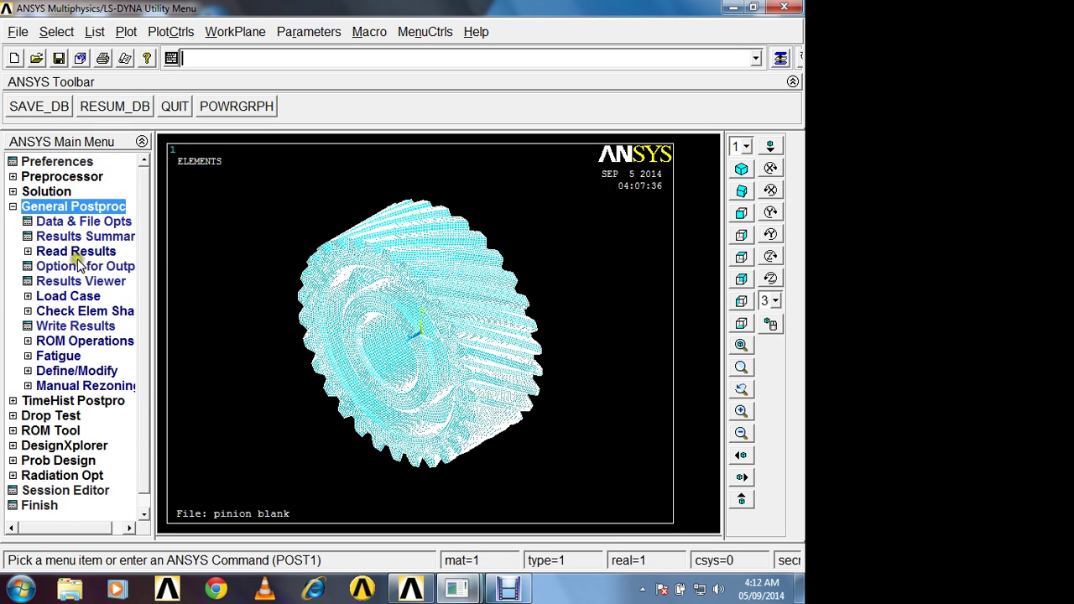
left_click(74, 252)
left_click(51, 310)
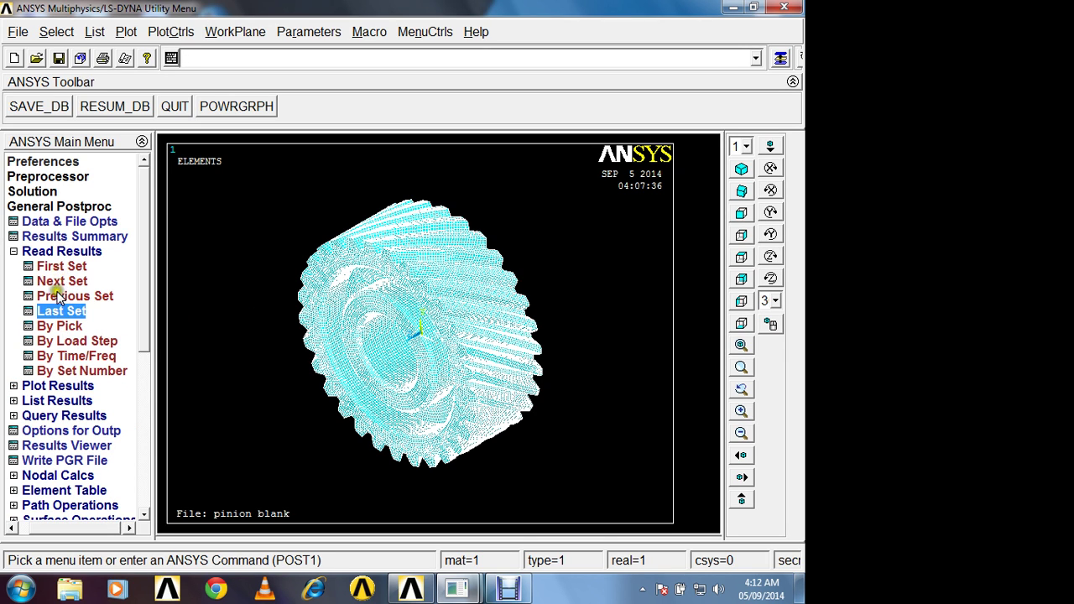
Browse the result sets from set 2 down to set 12, then re-read the last set.
left_click(59, 326)
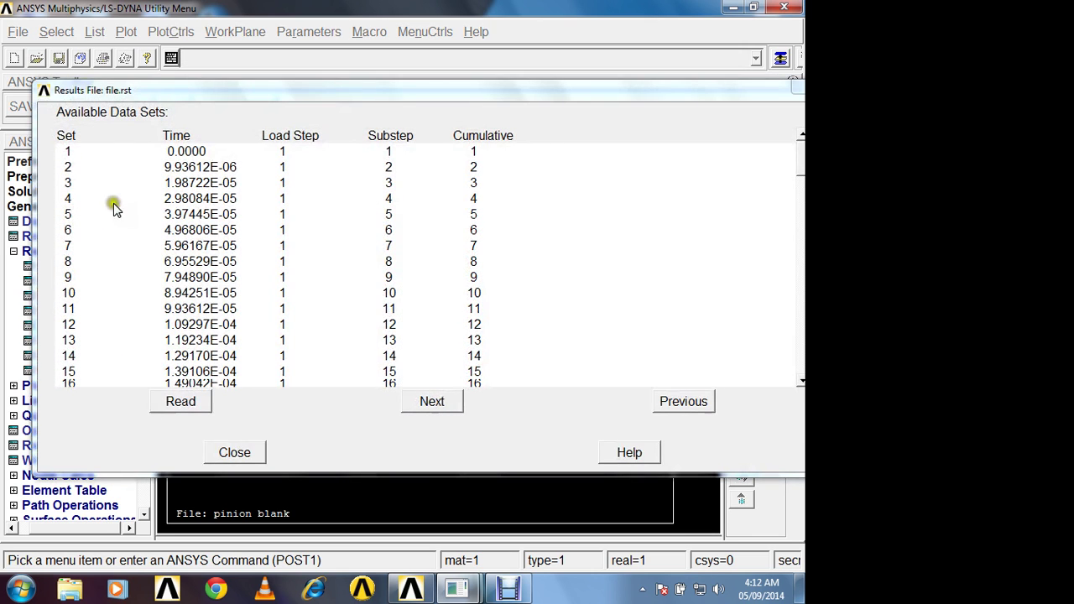
left_click(188, 168)
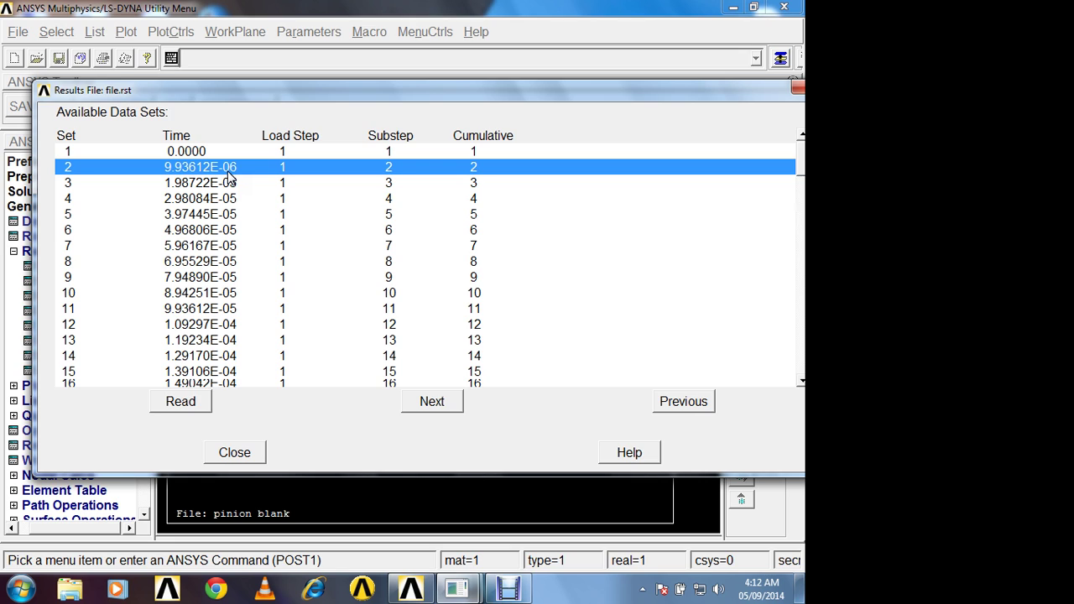
left_click(214, 171)
left_click(224, 168)
left_click(540, 172)
left_click(178, 198)
left_click_drag(176, 237, 180, 326)
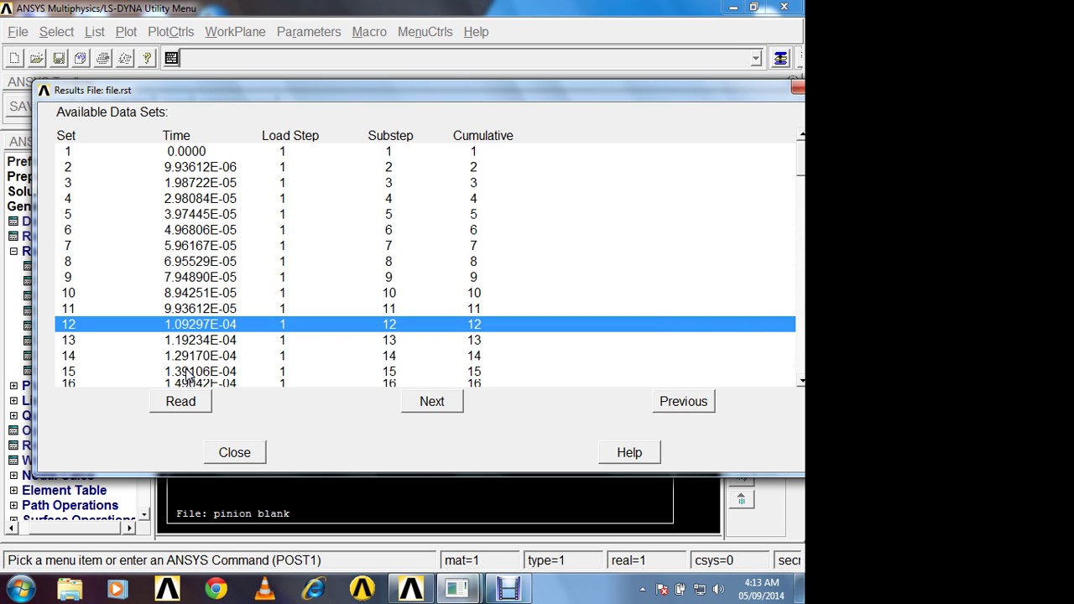
left_click(230, 451)
left_click(62, 316)
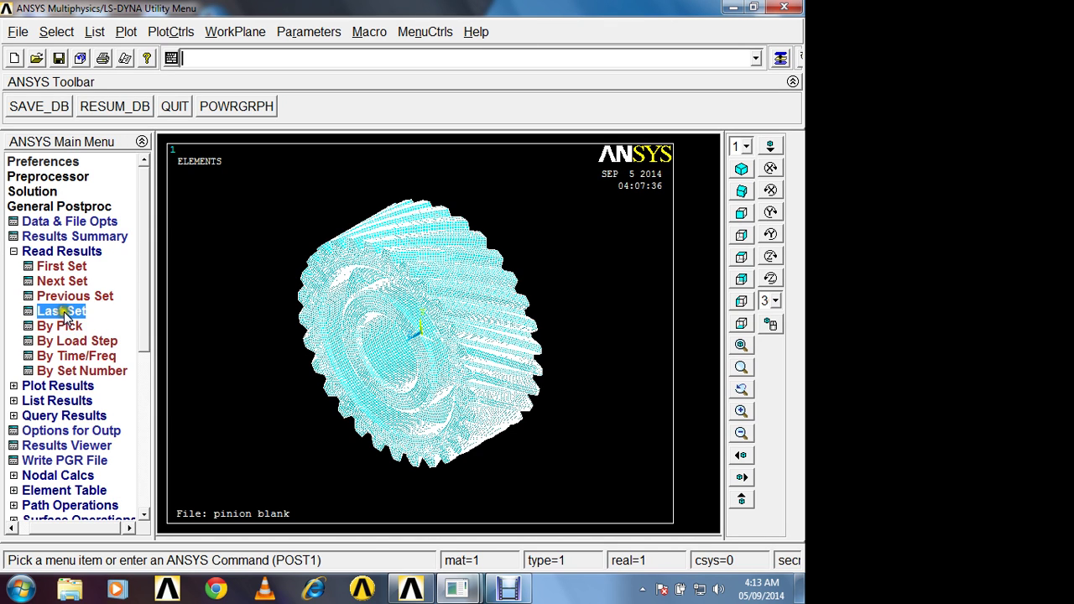
Start an animation over a time range beginning at 0.
left_click(170, 31)
mouse_move(203, 221)
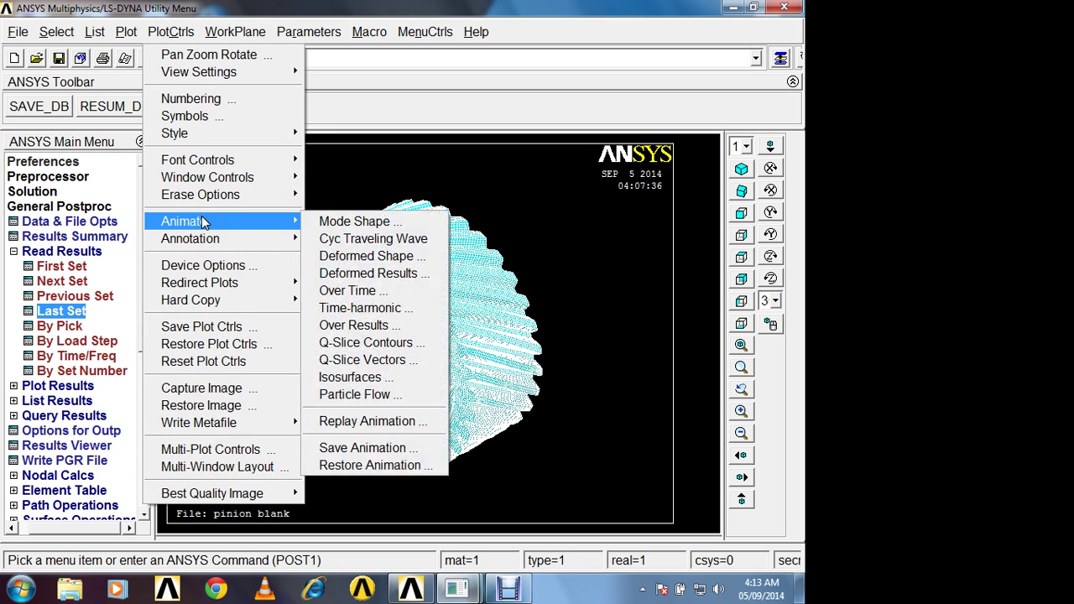
left_click(343, 291)
left_click(446, 214)
left_click(438, 235)
type("0.001")
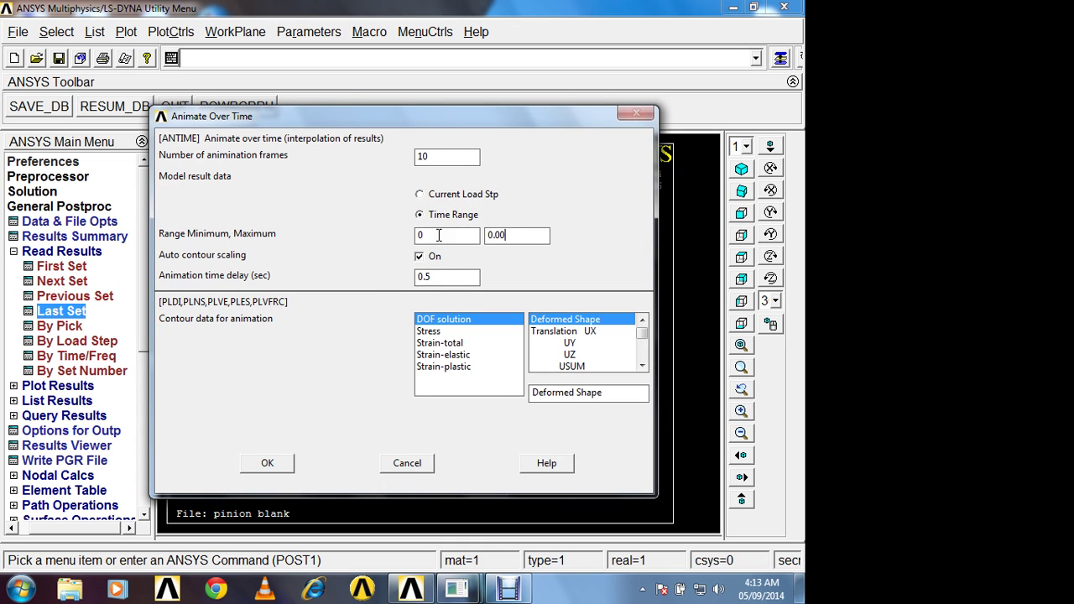
Animate the DOF solution ROTSUM over 0 to 0.001 and accept the settings.
left_click(642, 365)
left_click(642, 366)
left_click(642, 366)
left_click(642, 366)
left_click(642, 365)
left_click(642, 366)
left_click(642, 366)
left_click(569, 344)
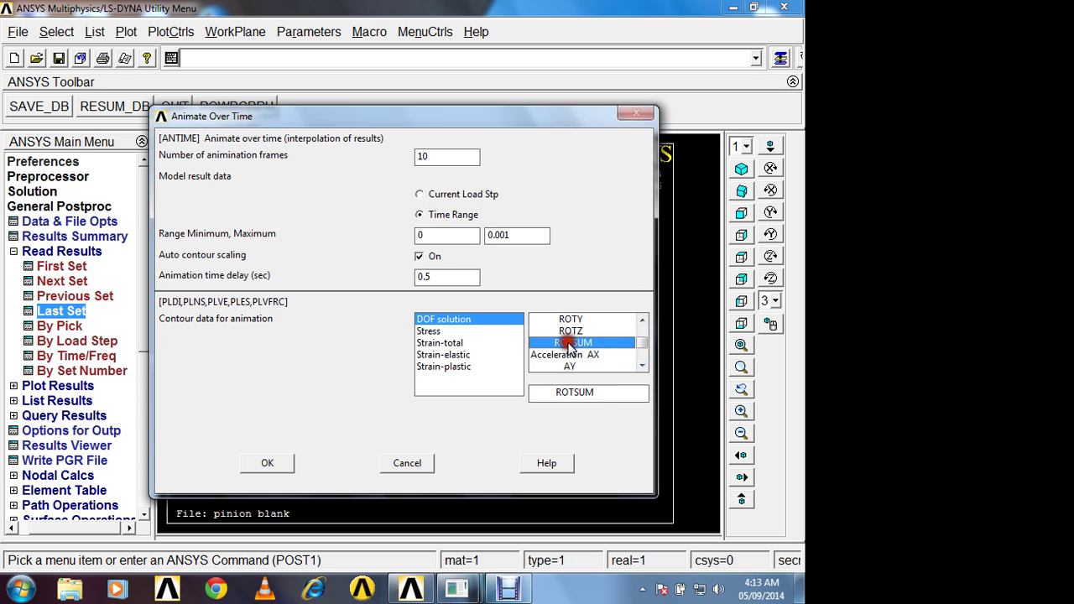
left_click(642, 321)
left_click(642, 322)
left_click(642, 321)
left_click(642, 322)
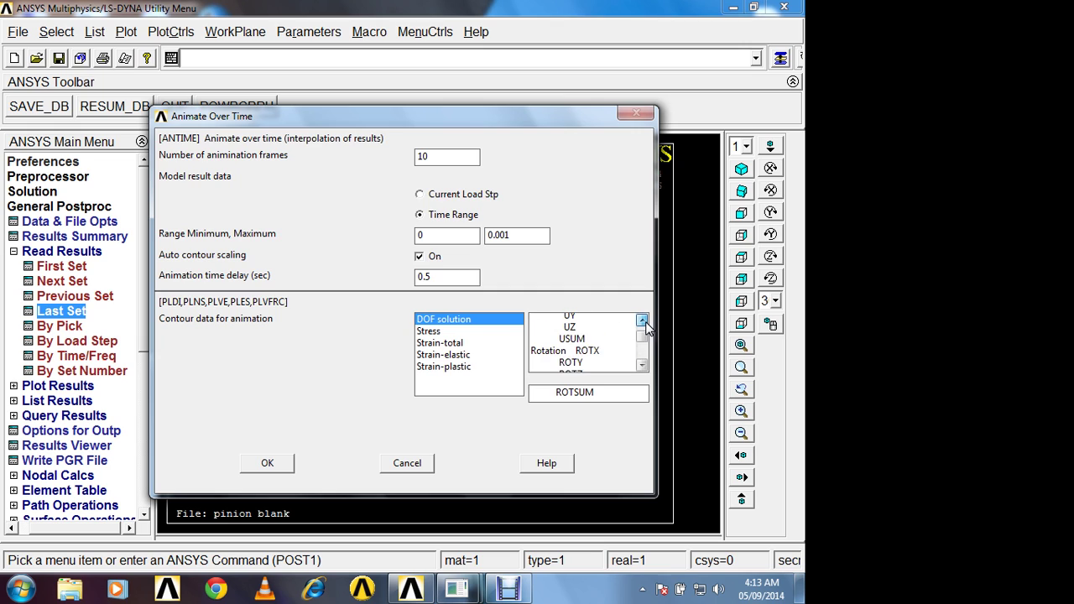
left_click(573, 344)
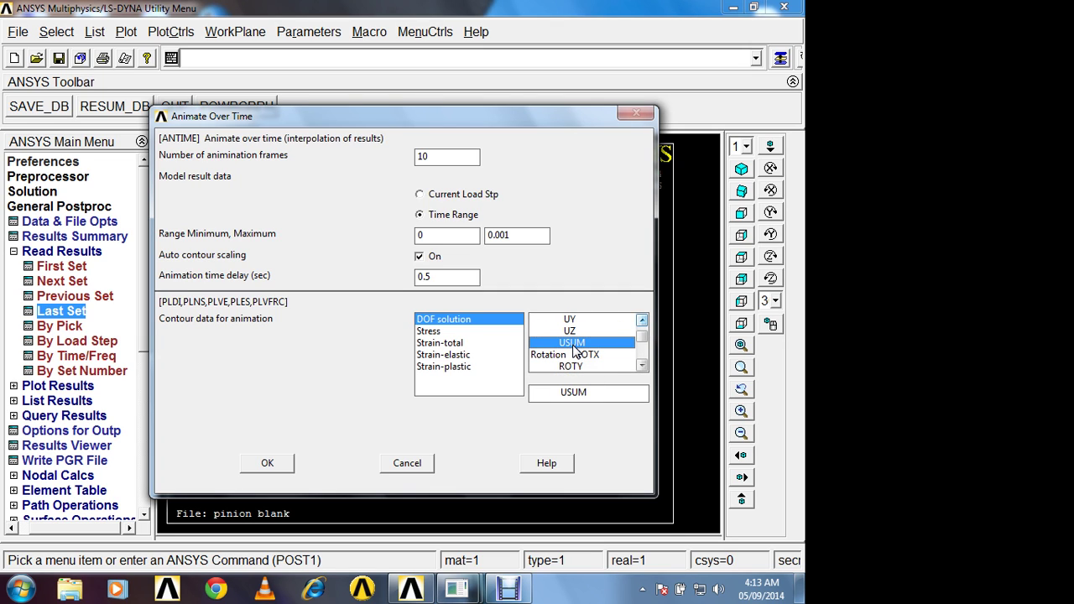
left_click(641, 366)
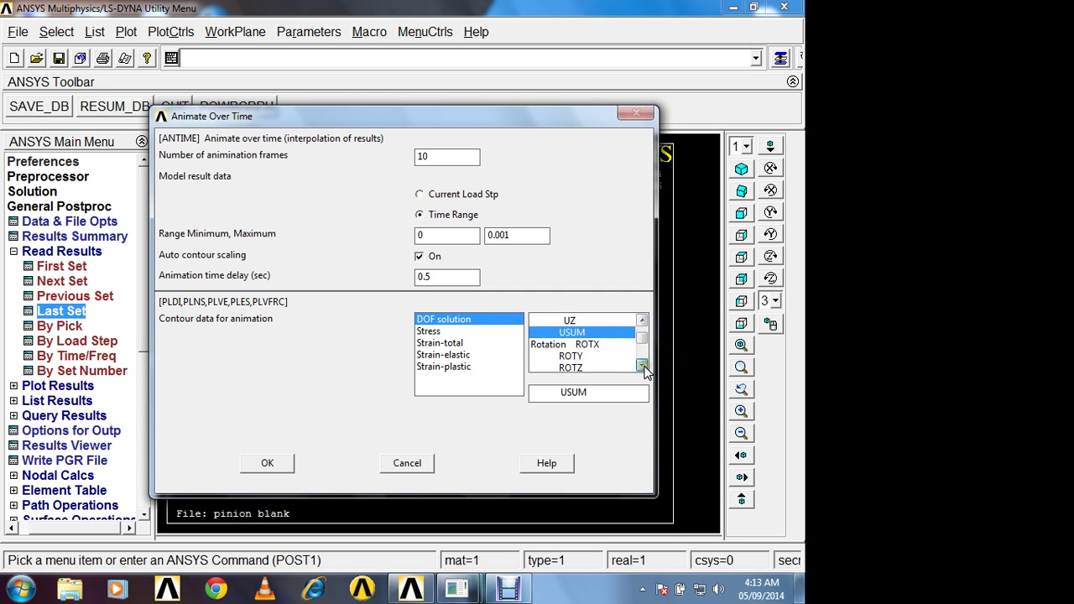
left_click(642, 365)
left_click(642, 366)
left_click(642, 366)
left_click(573, 342)
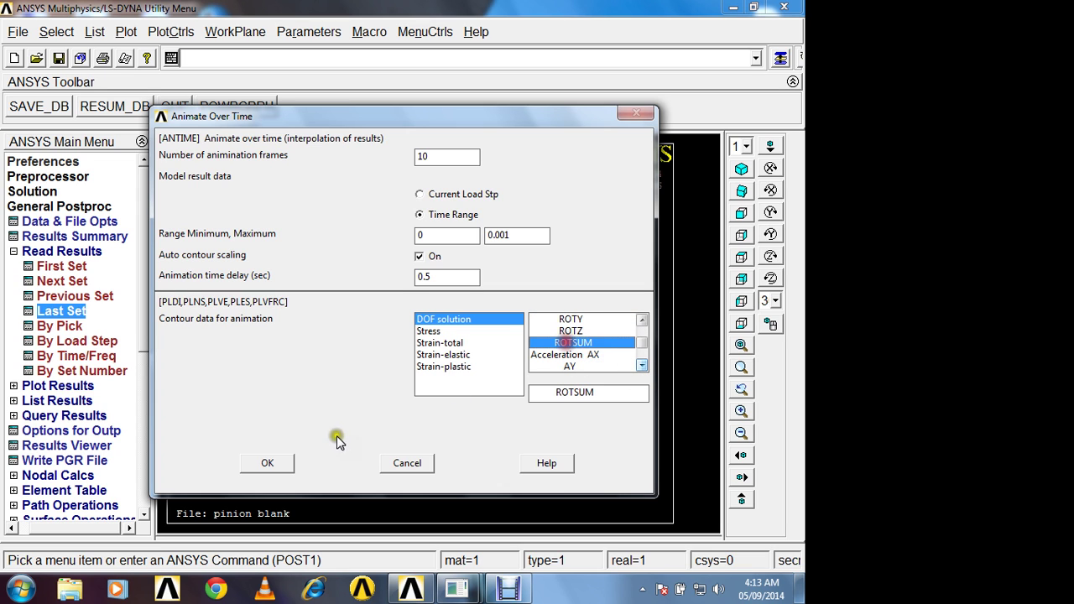
left_click(267, 462)
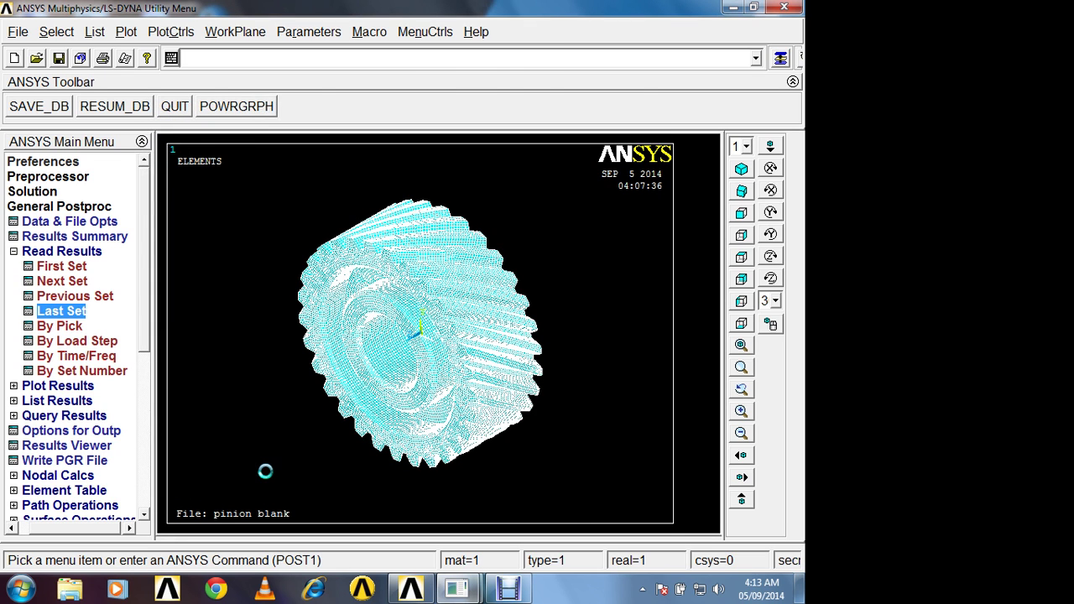